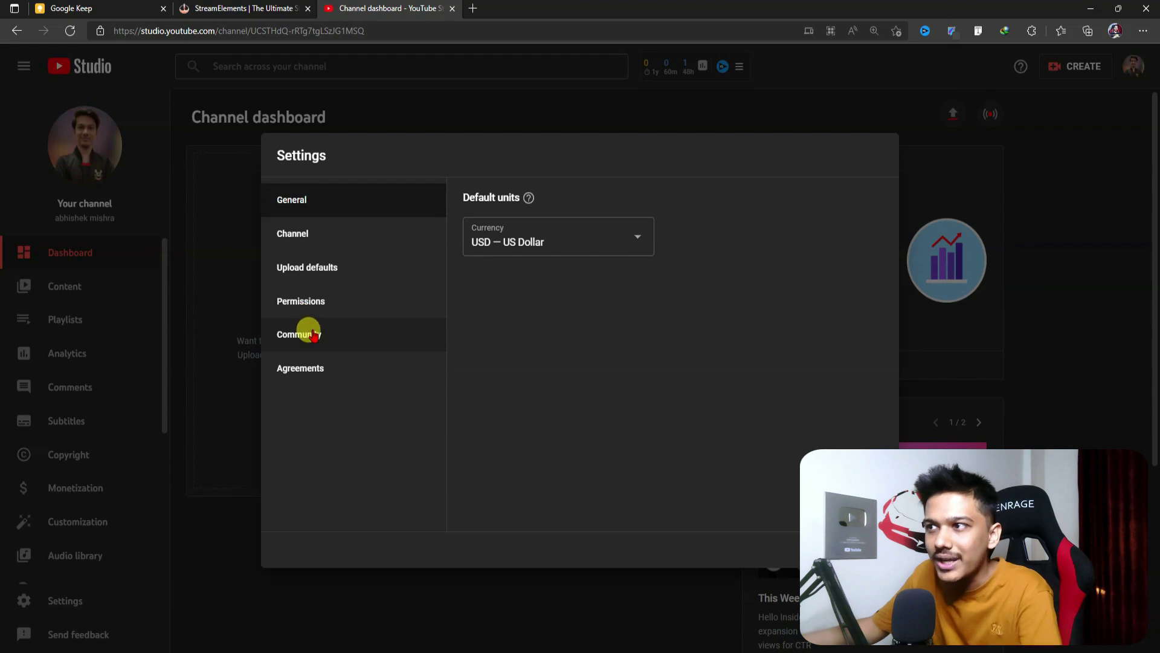
left_click(313, 334)
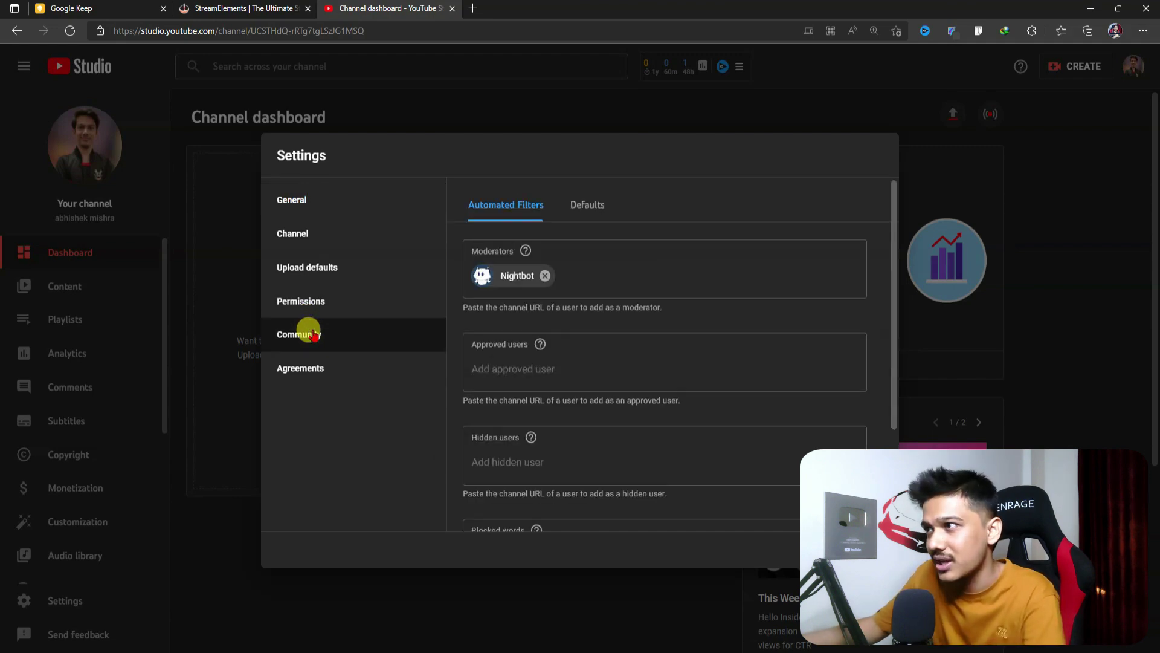
left_click(600, 270)
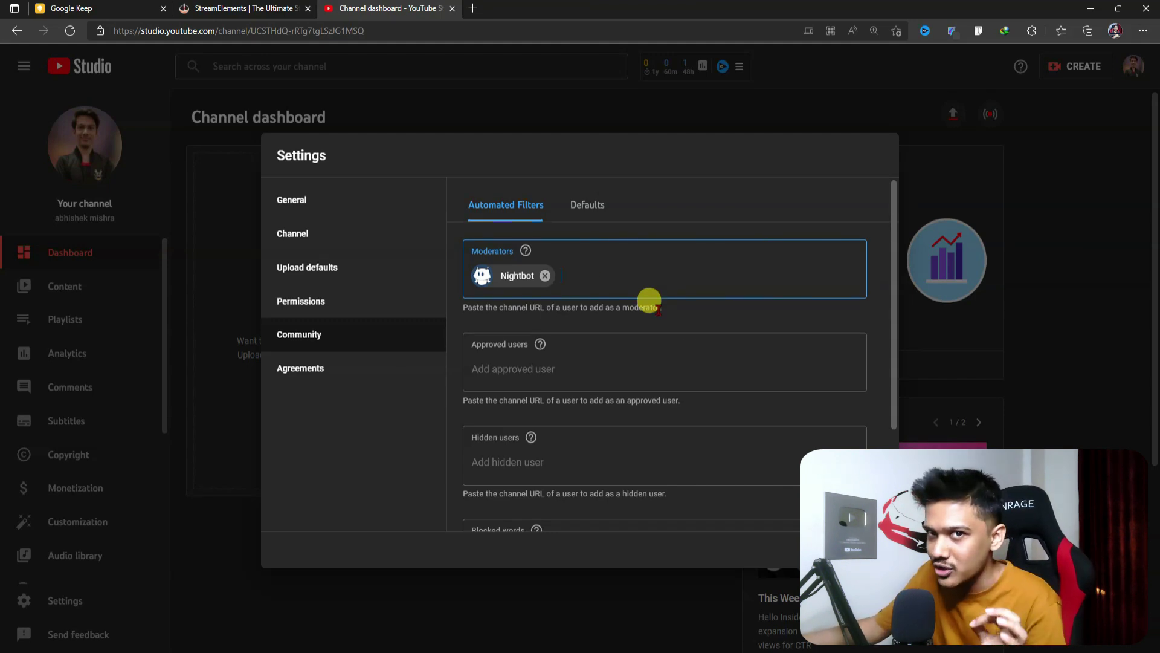
key("alt+Tab")
left_click(415, 171)
left_click_drag(560, 134, 191, 134)
right_click(201, 144)
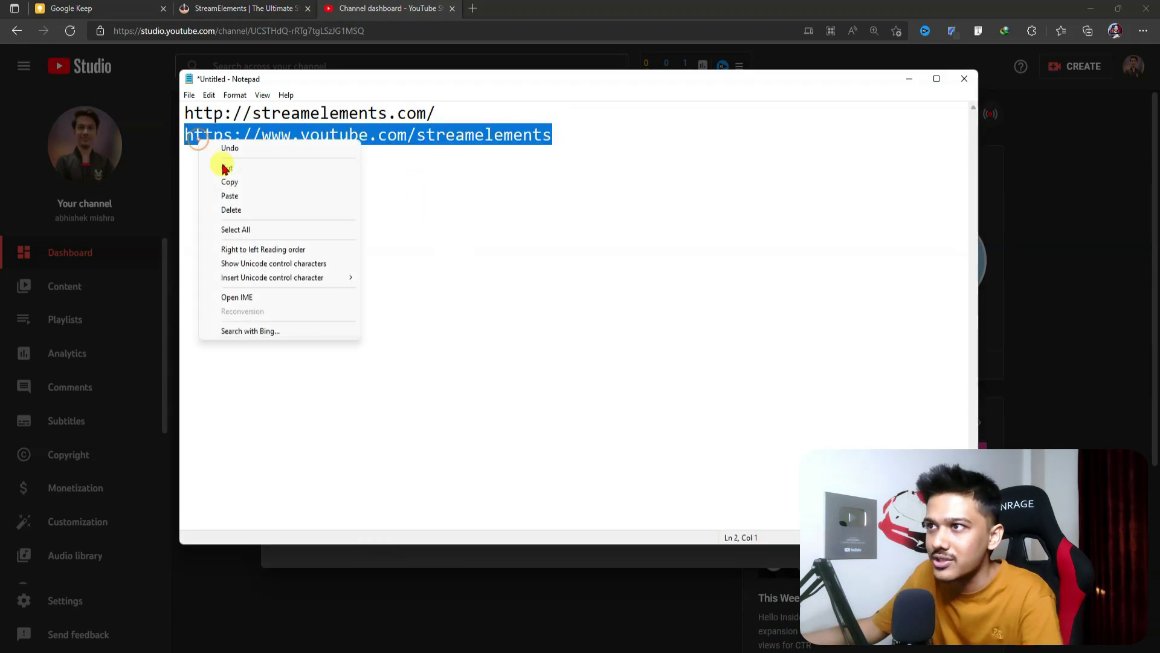
left_click(228, 182)
left_click(909, 79)
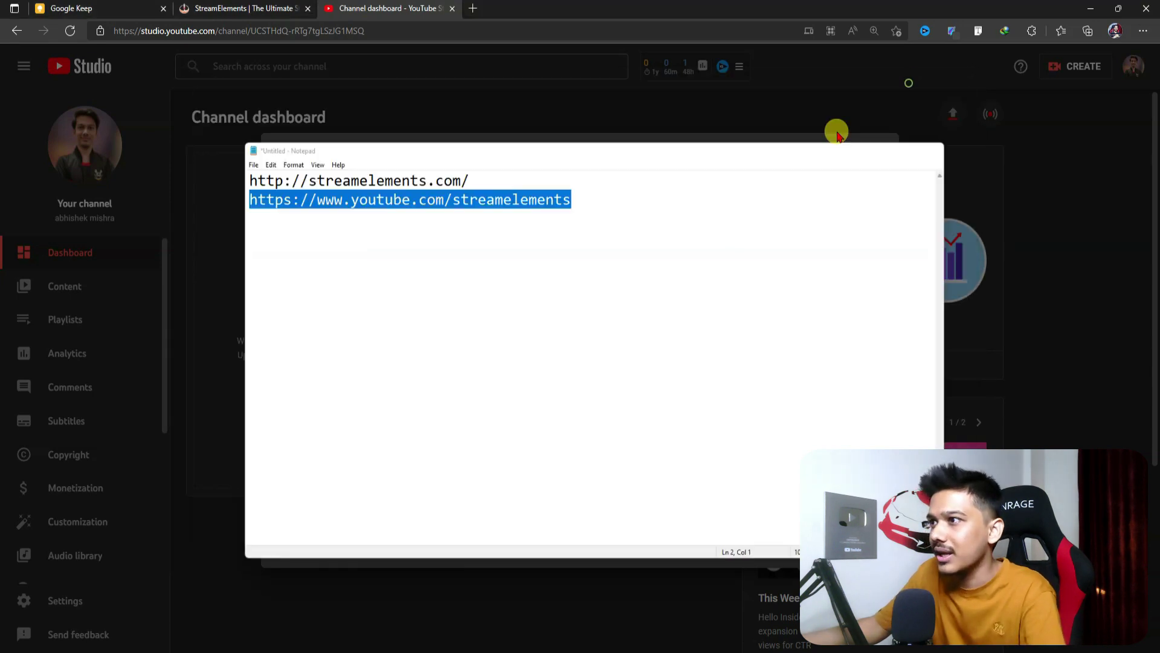
Add StreamElements as a channel moderator using the copied channel URL and save the settings
key("ctrl+v")
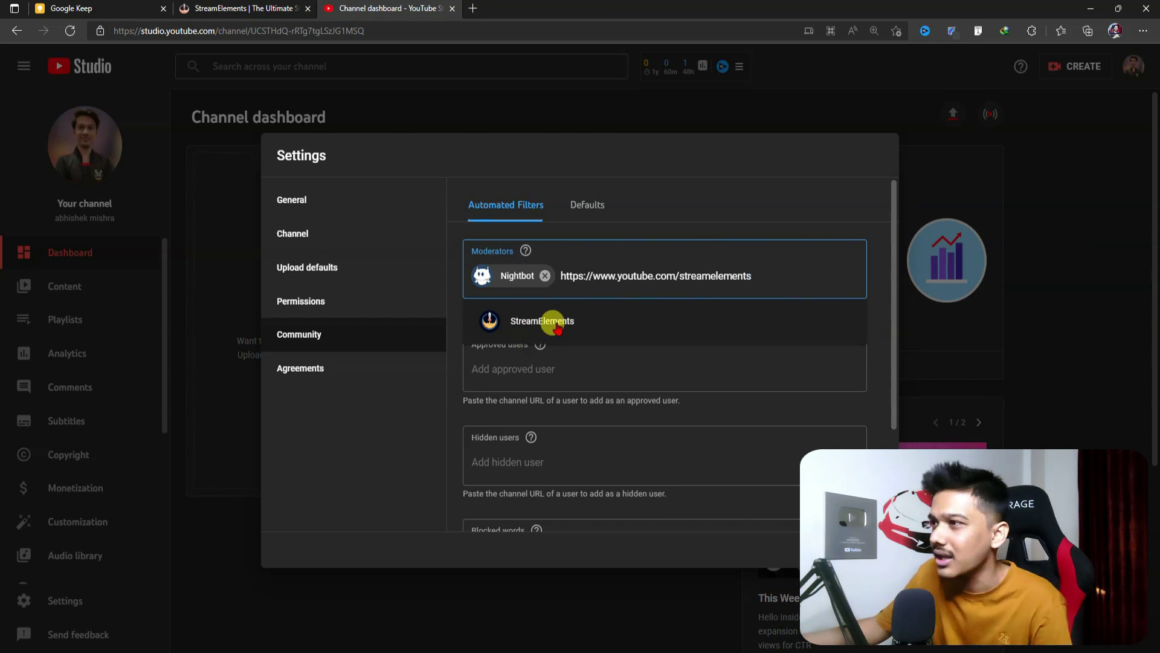
left_click(757, 266)
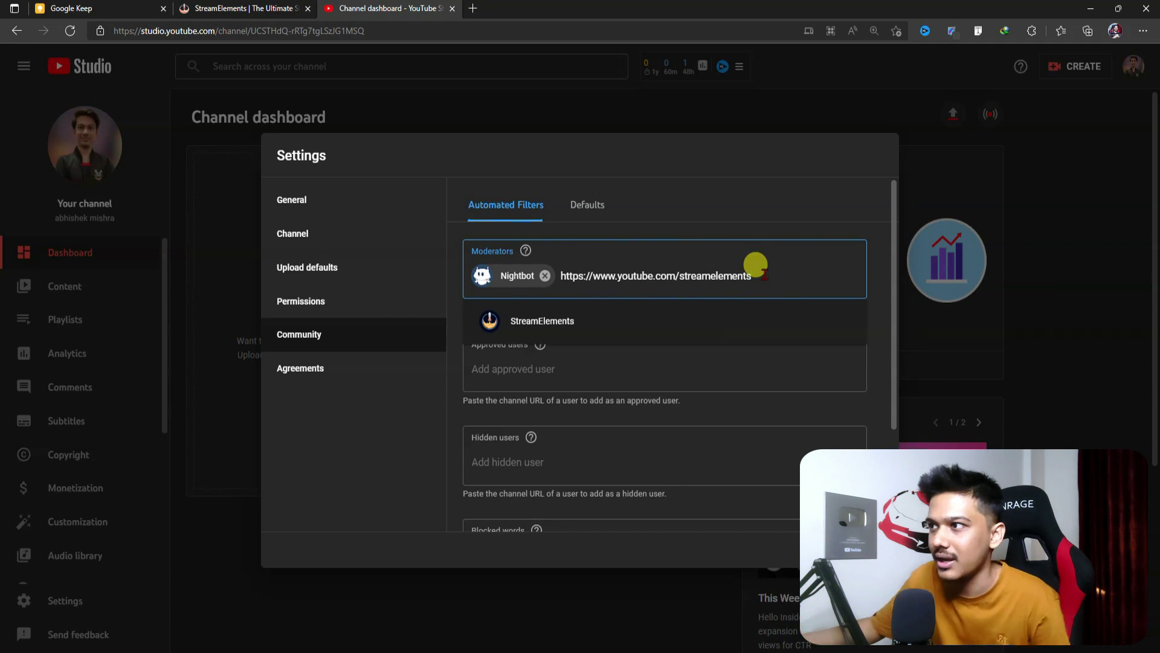
left_click(534, 327)
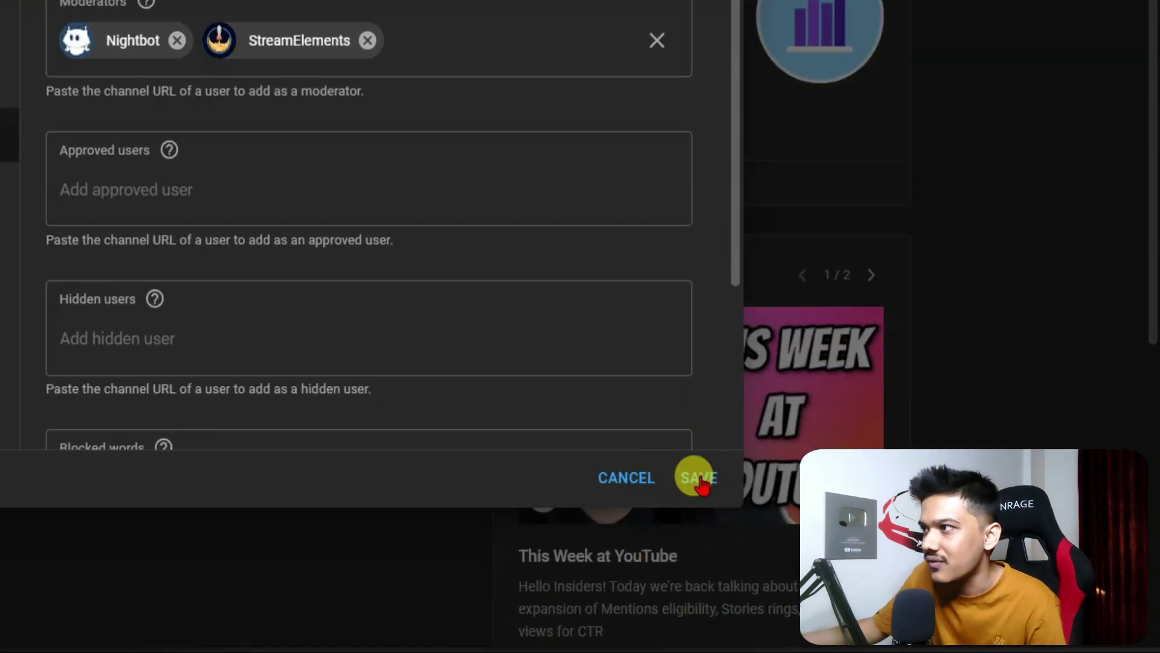
left_click(871, 550)
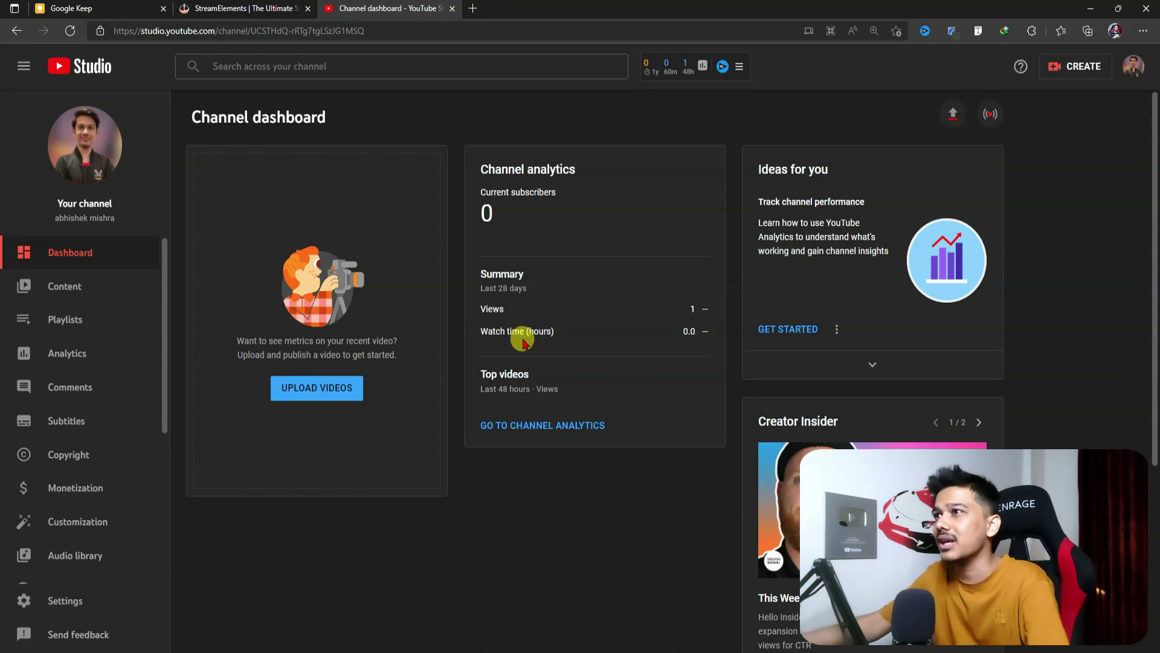
Close YouTube Studio and log in to StreamElements with the YouTube account
left_click(453, 9)
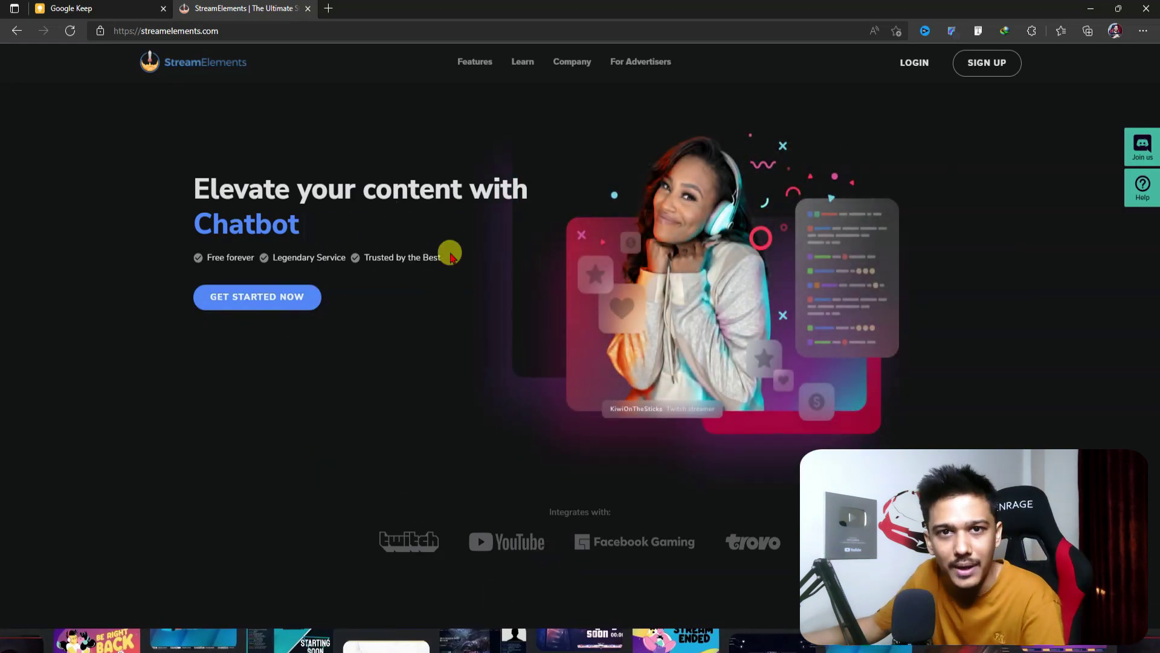
left_click(913, 64)
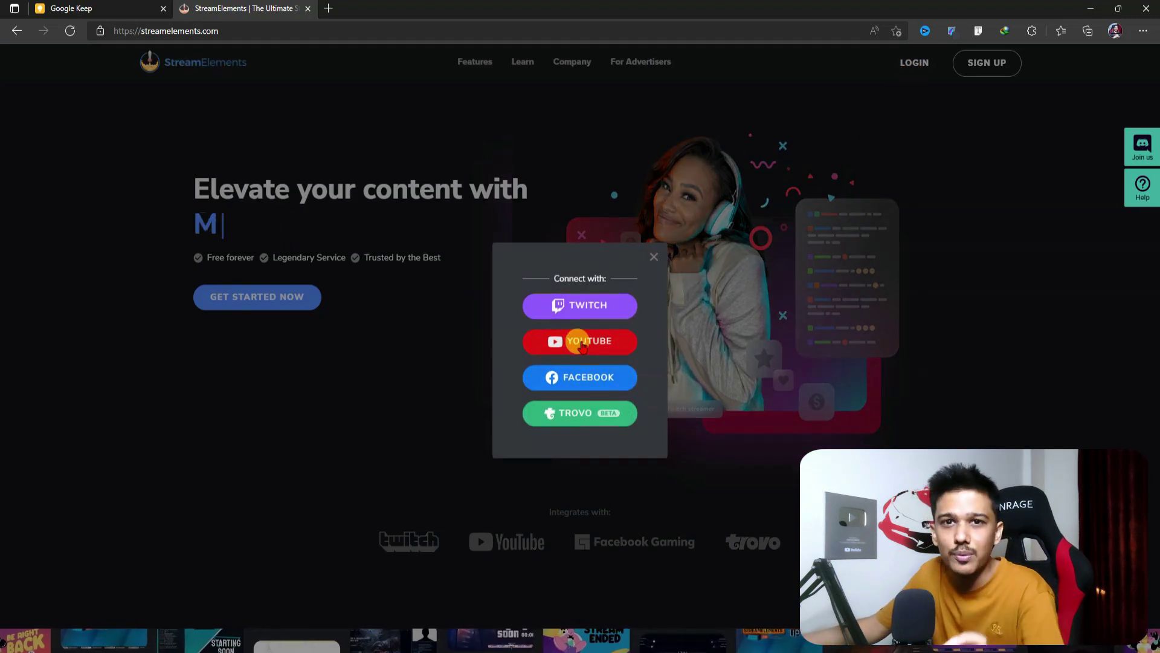
left_click(582, 343)
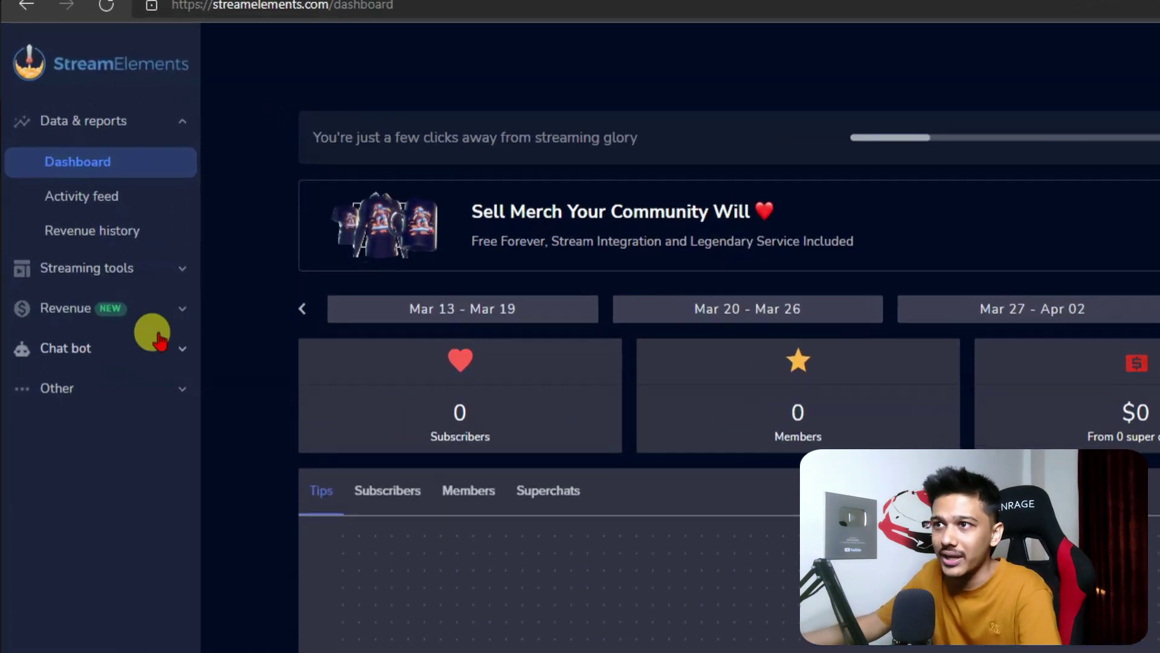
Open the chat bot's custom chat commands list
left_click(85, 354)
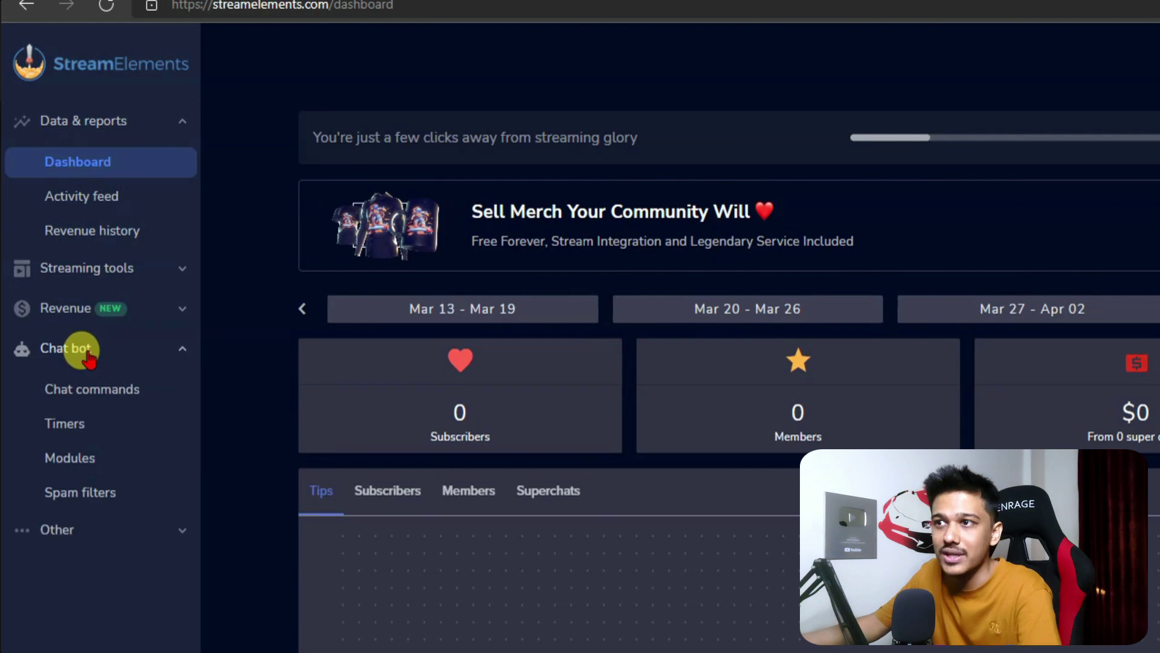
left_click(90, 391)
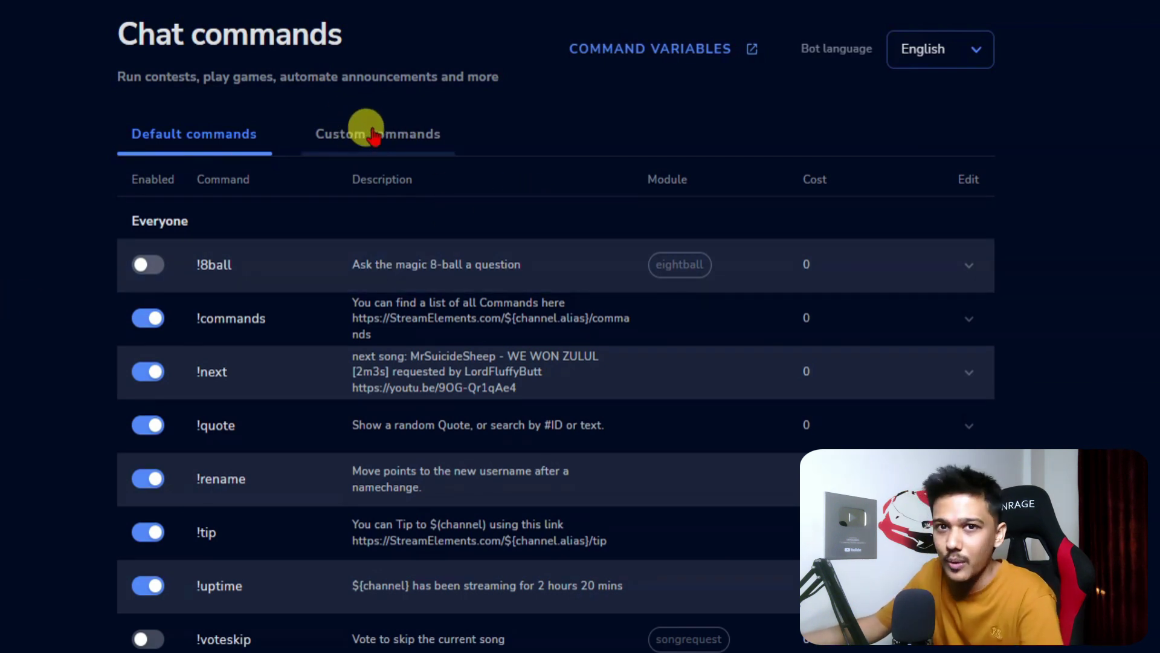
left_click(373, 134)
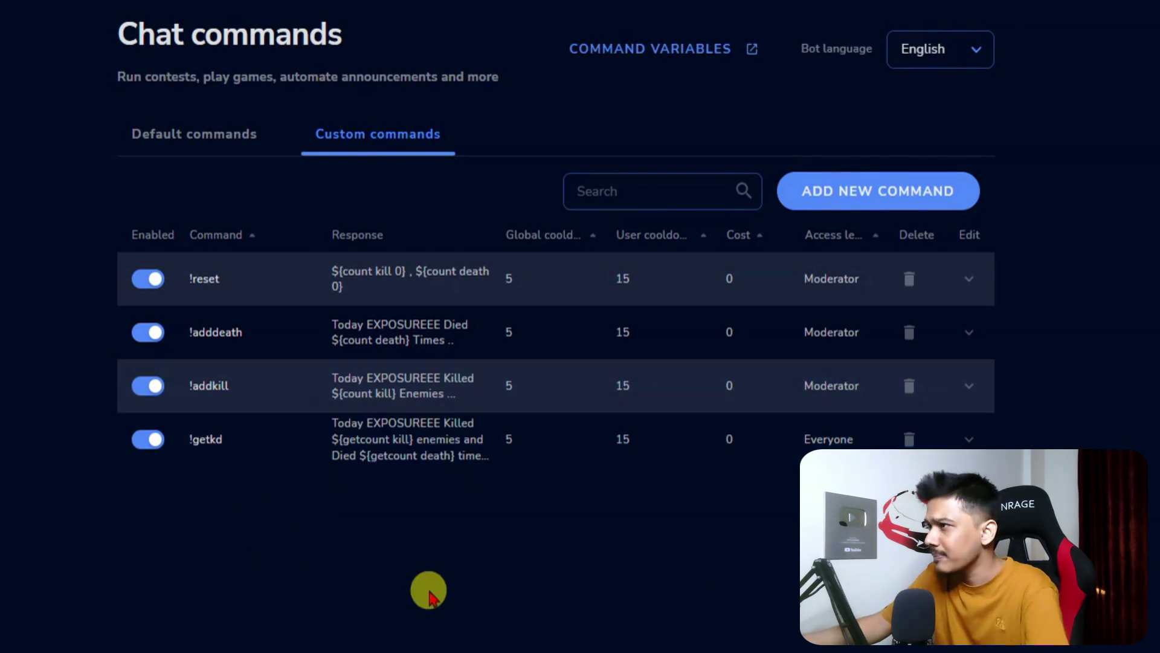
left_click(884, 192)
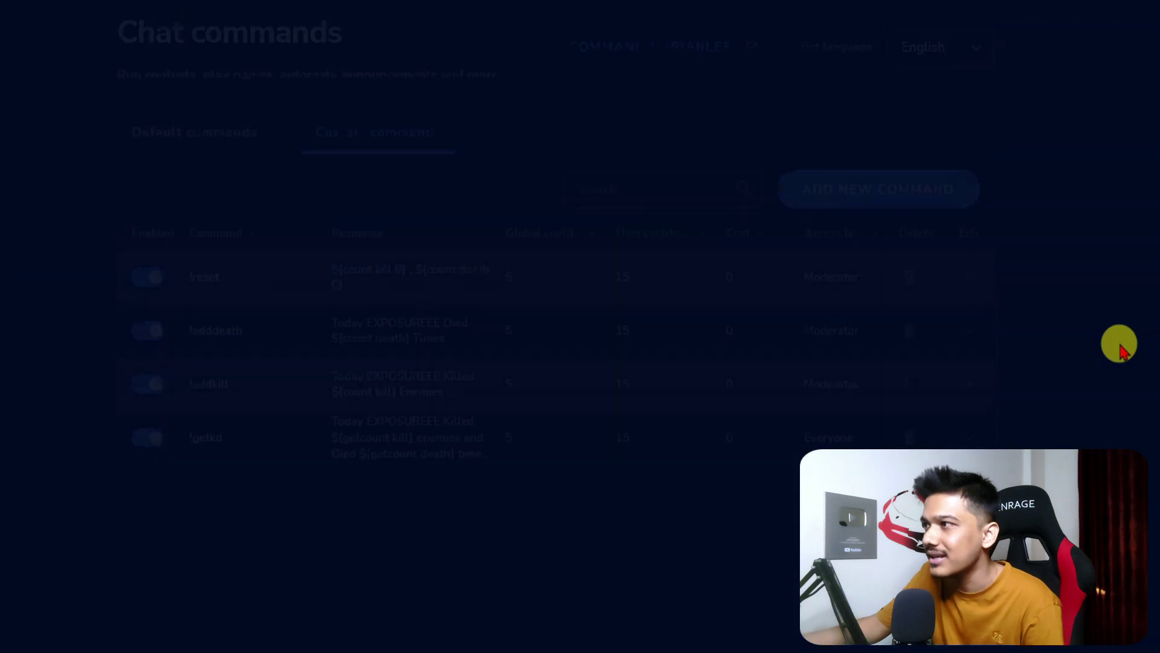
left_click(938, 187)
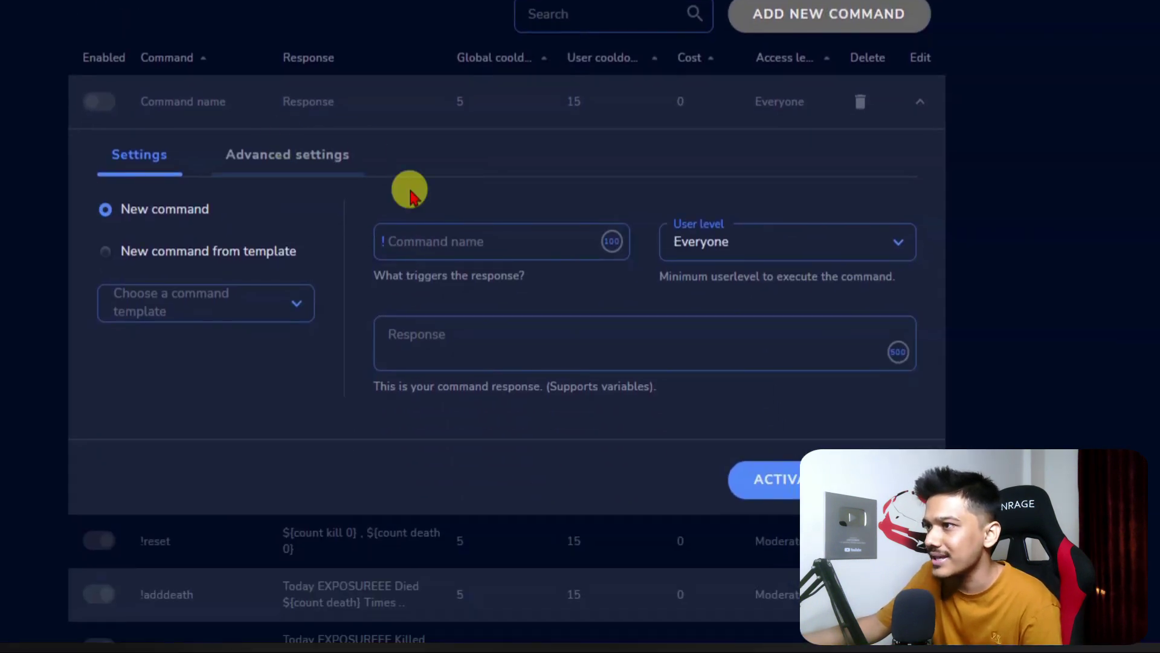
left_click(436, 243)
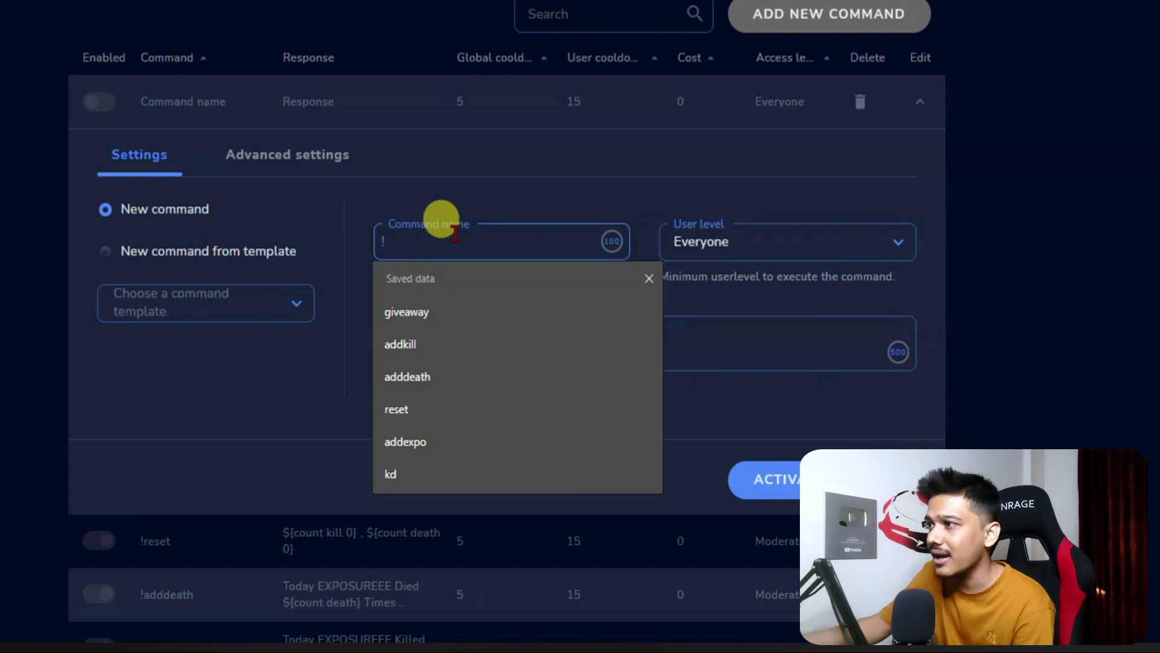
left_click(913, 187)
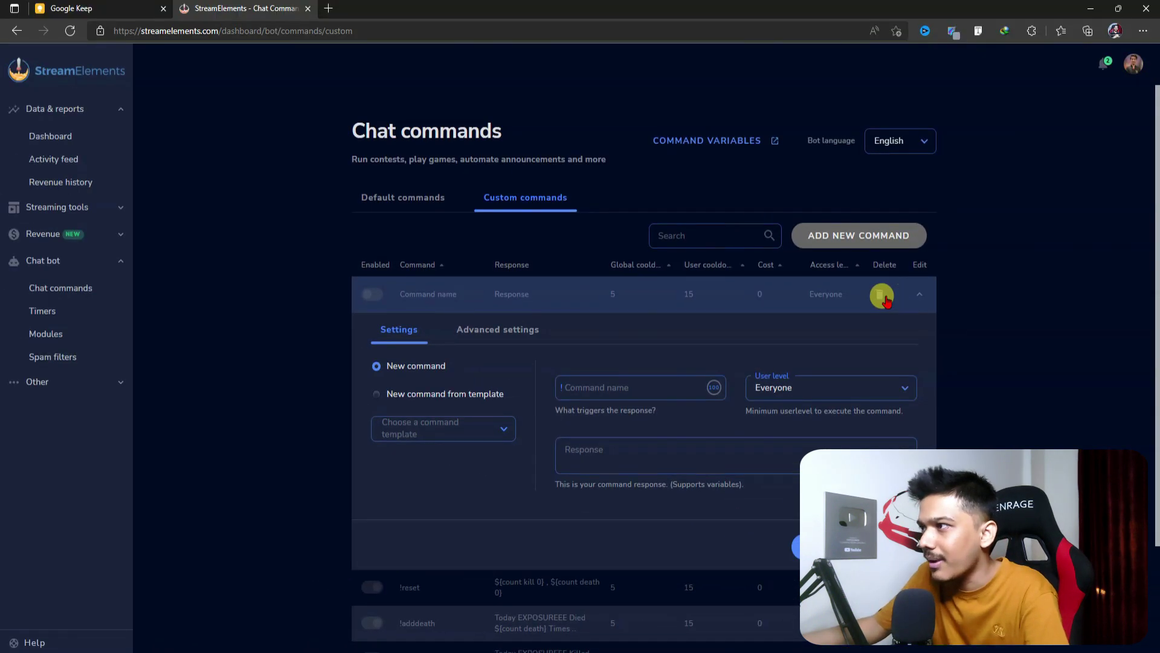
left_click(739, 106)
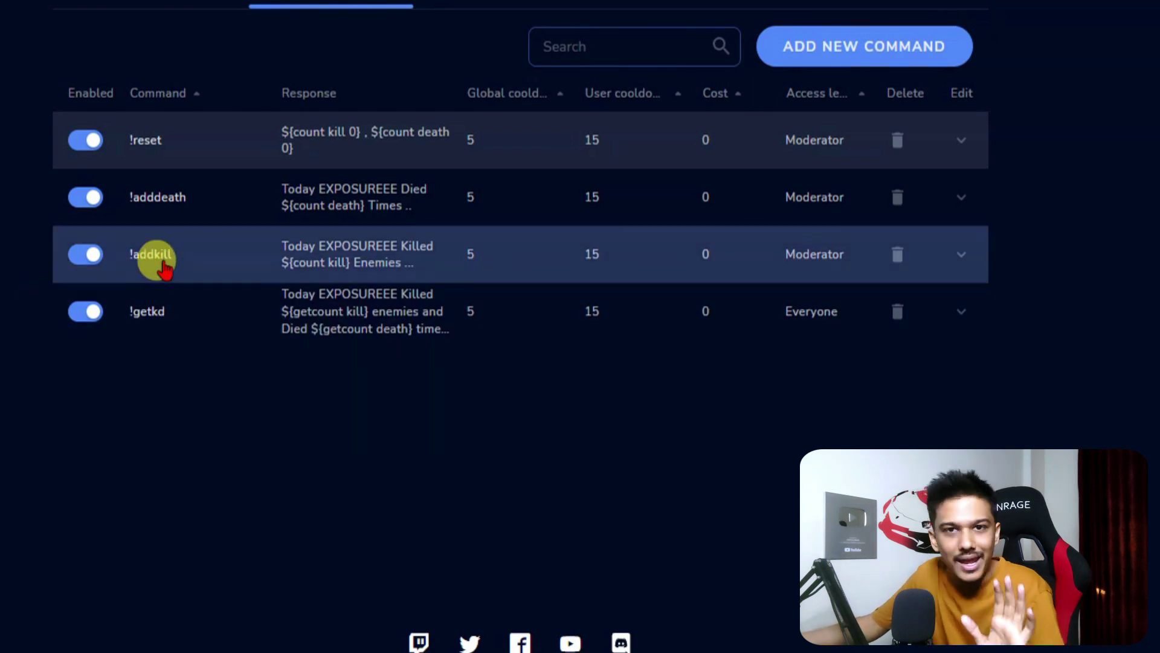
Open the !addkill command's settings and examine its command name and the minimum user level options
left_click(187, 272)
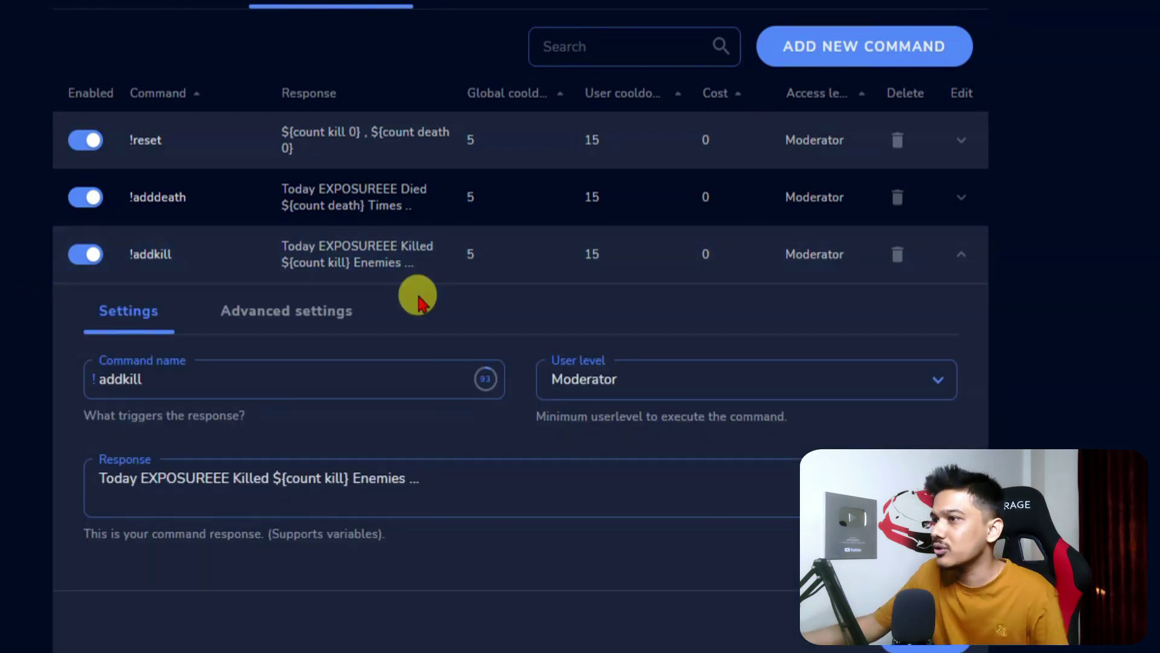
scroll(1142, 182, "down", 2)
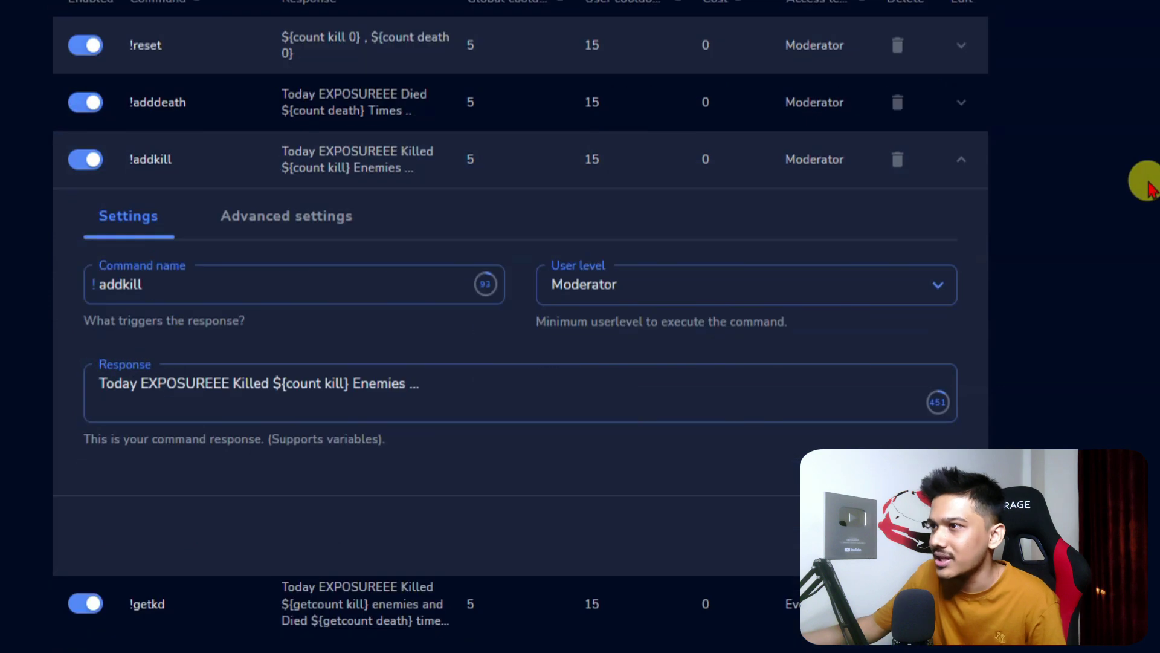
left_click(129, 237)
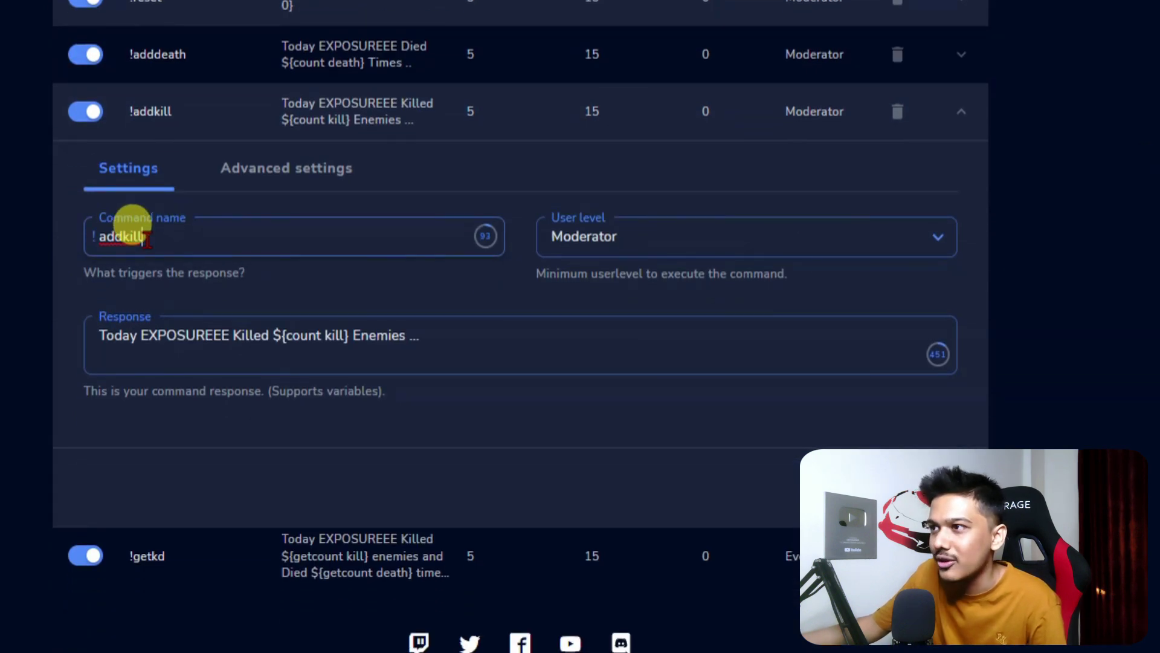
double_click(134, 237)
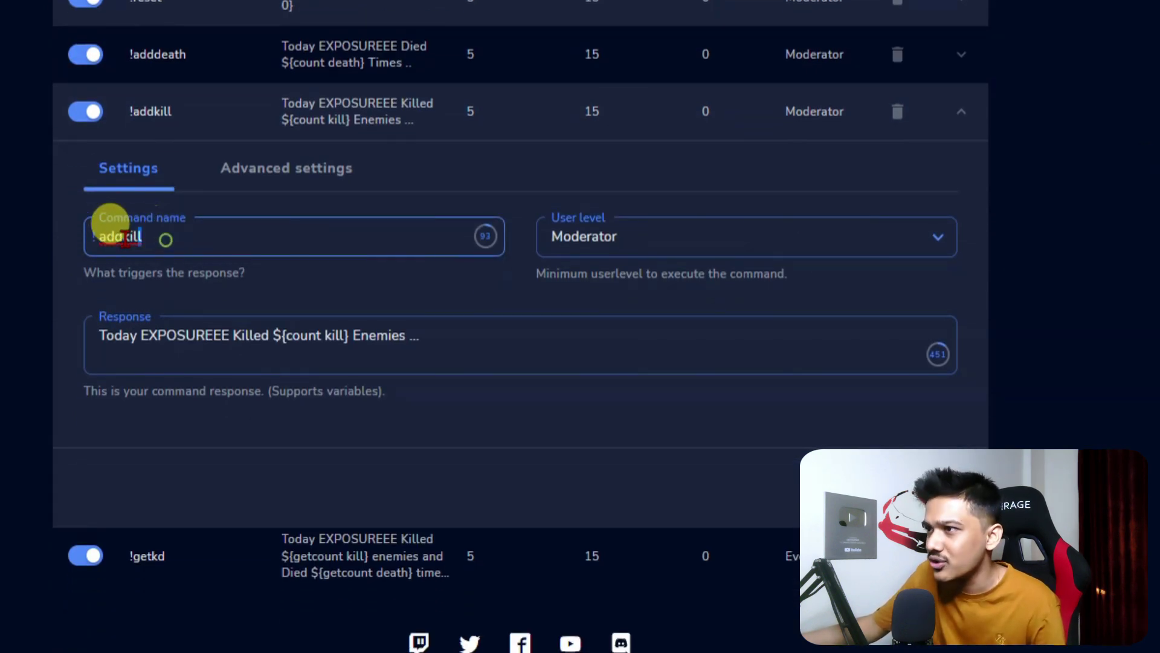
left_click(377, 244)
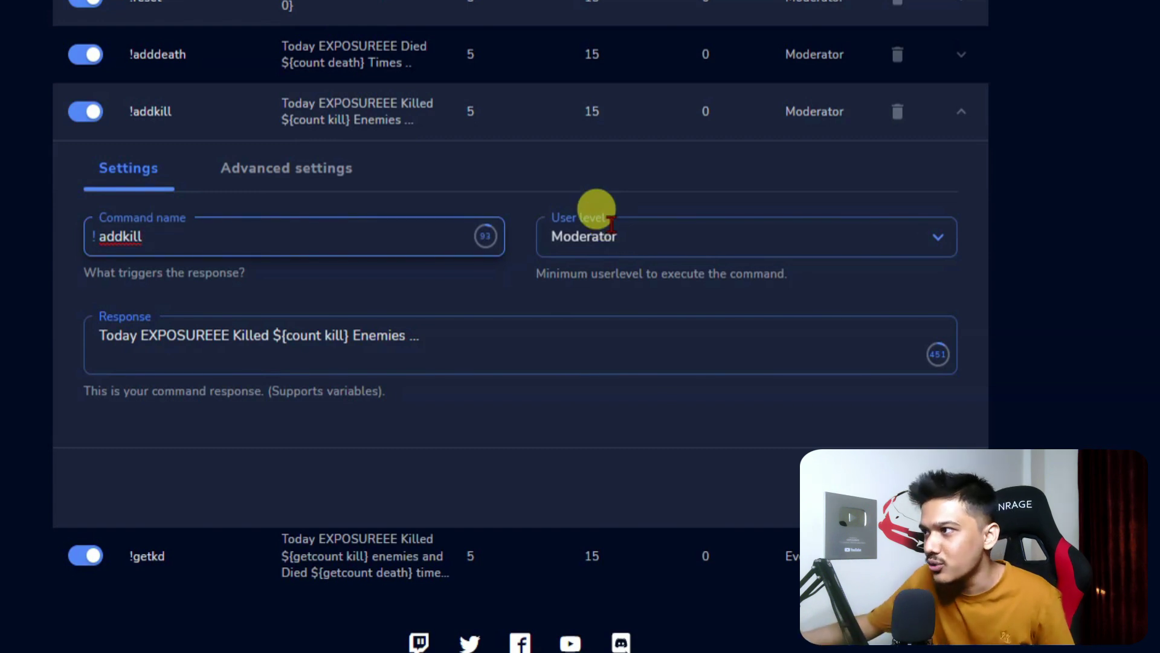
left_click(626, 242)
left_click(577, 471)
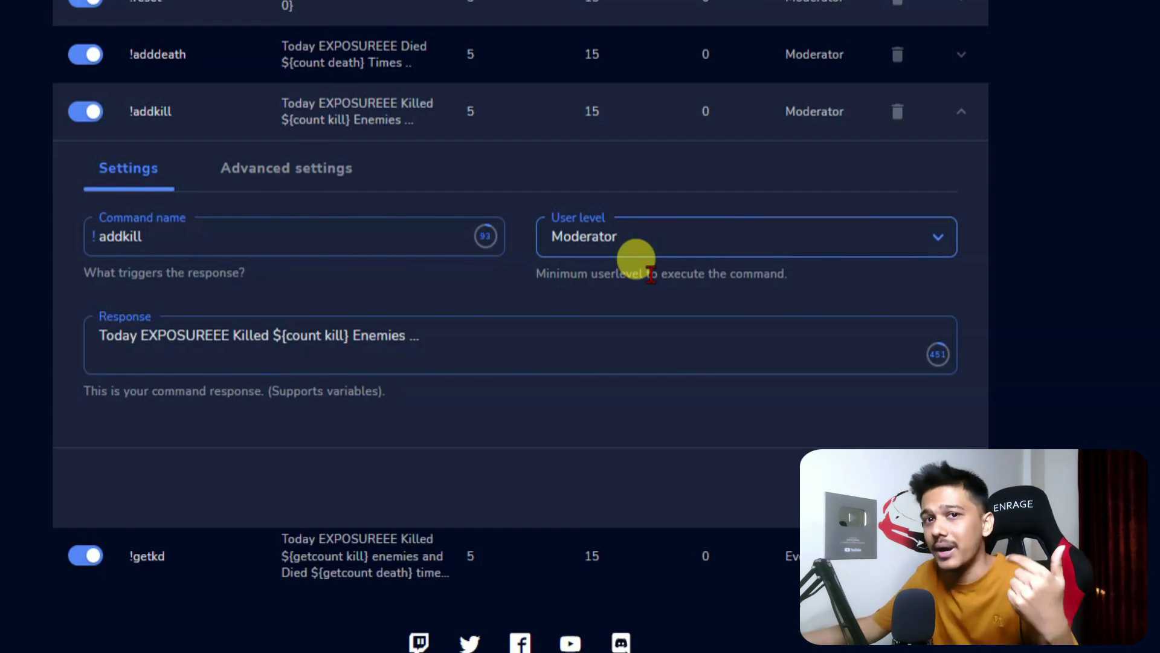
left_click(646, 225)
left_click(602, 473)
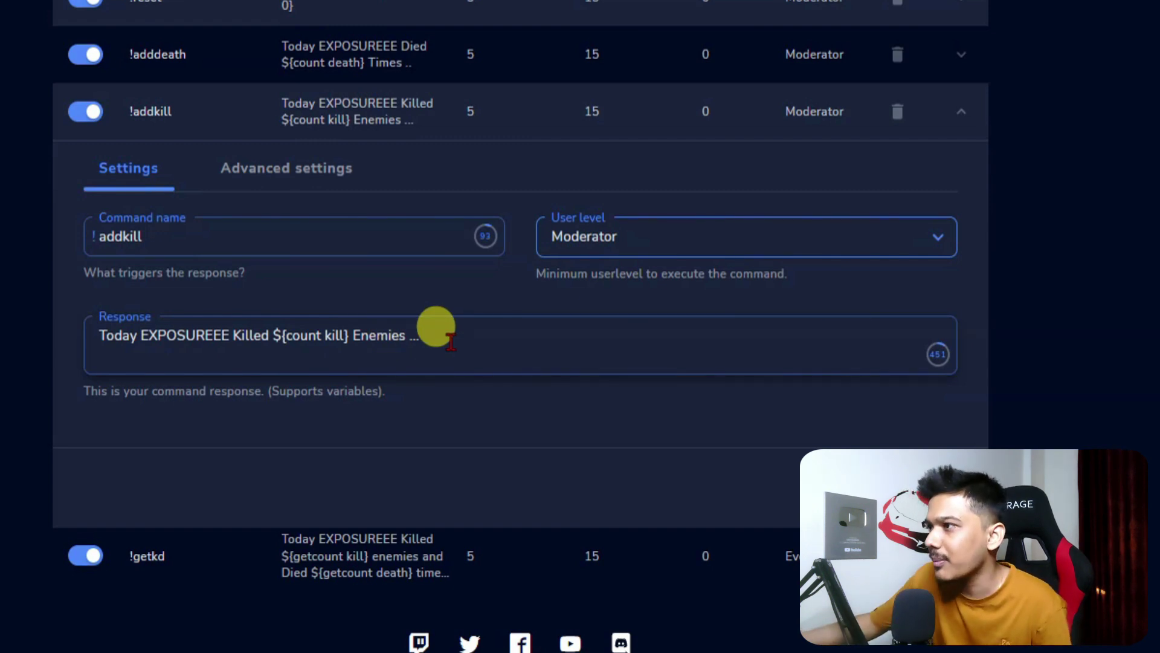
Examine the !addkill command's response text, including its ${count kill} variable, and close the command's settings
left_click_drag(92, 321, 168, 331)
left_click_drag(231, 335, 143, 336)
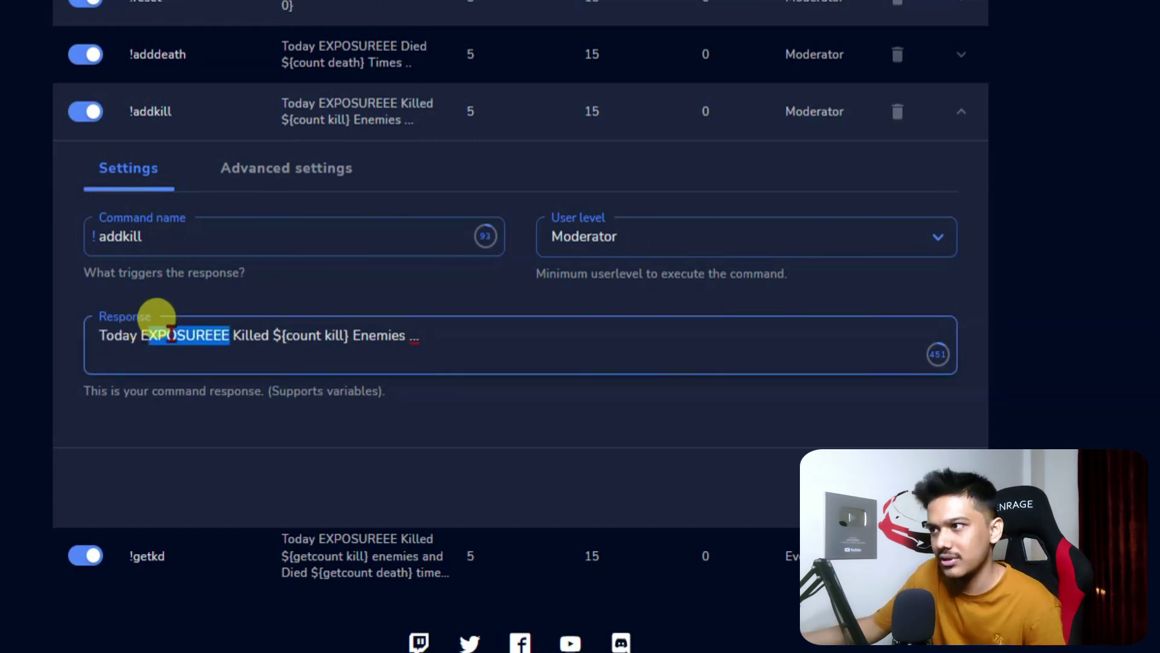
left_click(227, 336)
left_click_drag(274, 336, 434, 334)
left_click(279, 337)
left_click(345, 334)
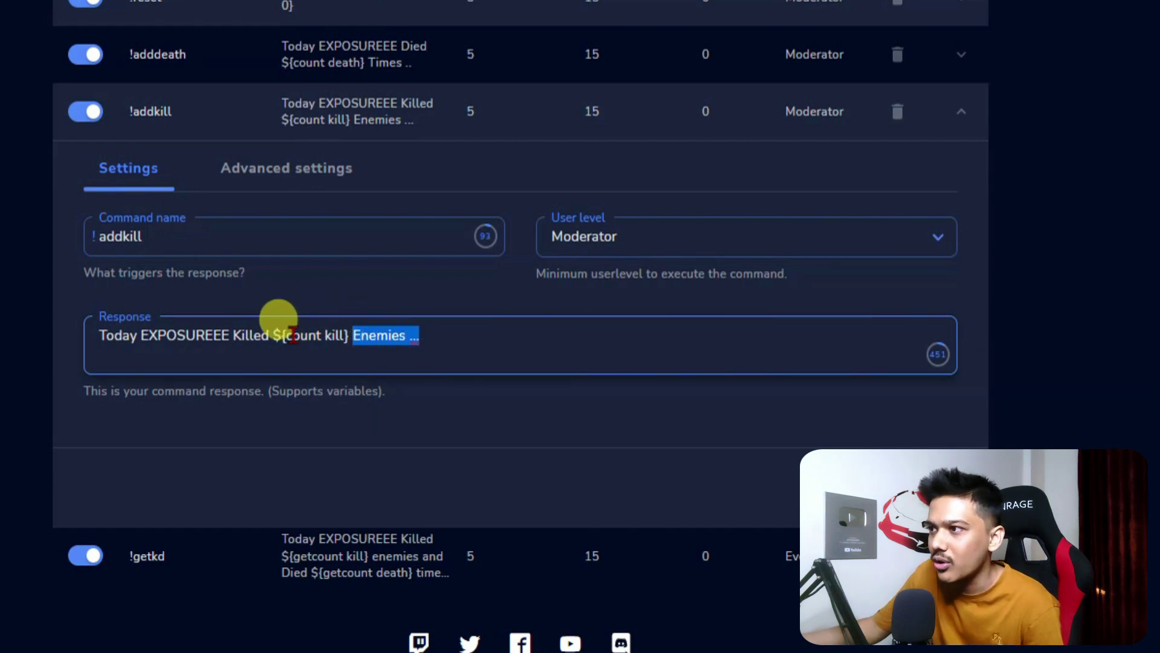
left_click_drag(269, 335, 97, 335)
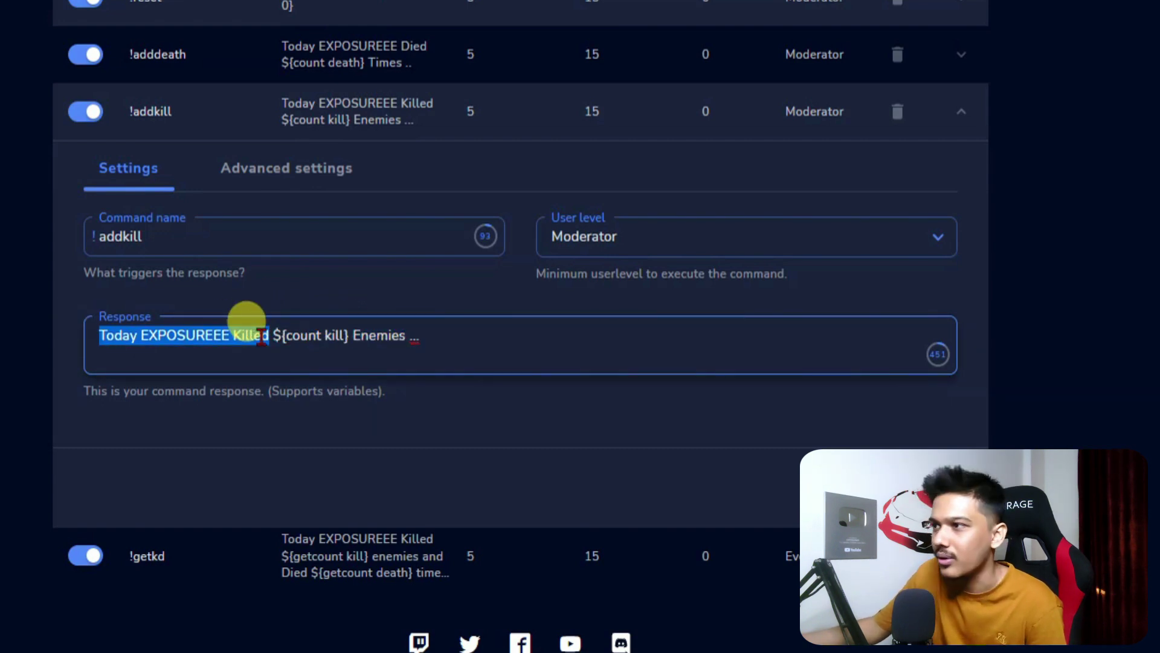
left_click(341, 336)
mouse_move(351, 335)
left_mouse_down()
mouse_move(285, 333)
mouse_move(349, 336)
left_mouse_up()
left_click(277, 335)
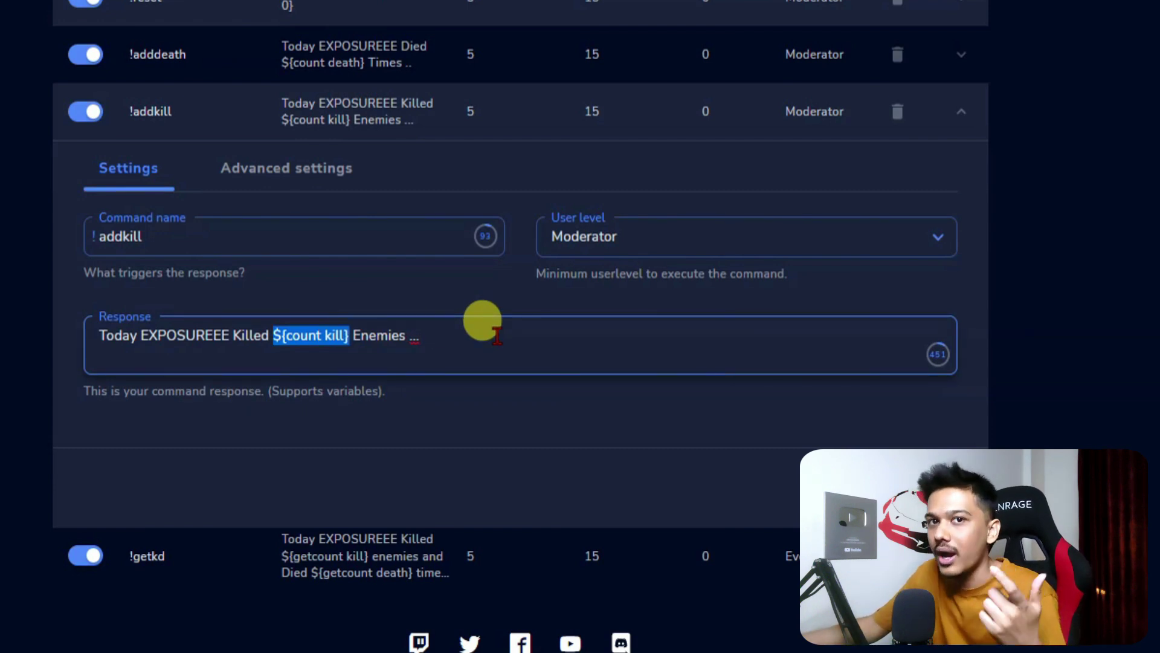
left_click(453, 335)
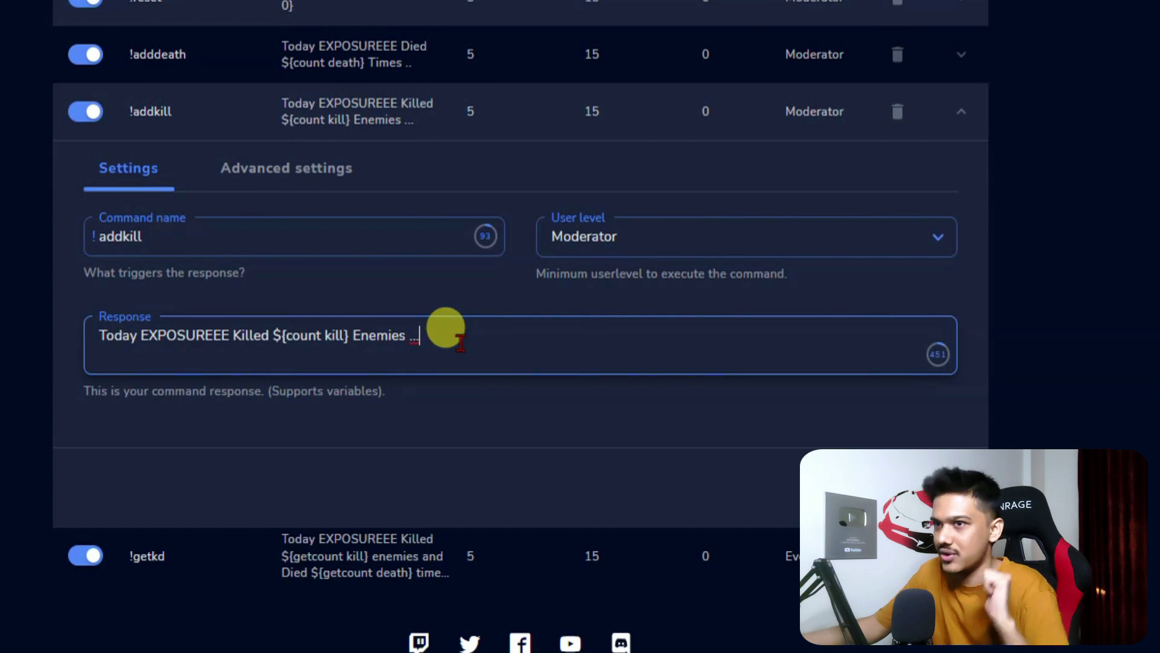
left_click_drag(101, 336, 409, 310)
left_click(263, 350)
left_click_drag(273, 333, 346, 338)
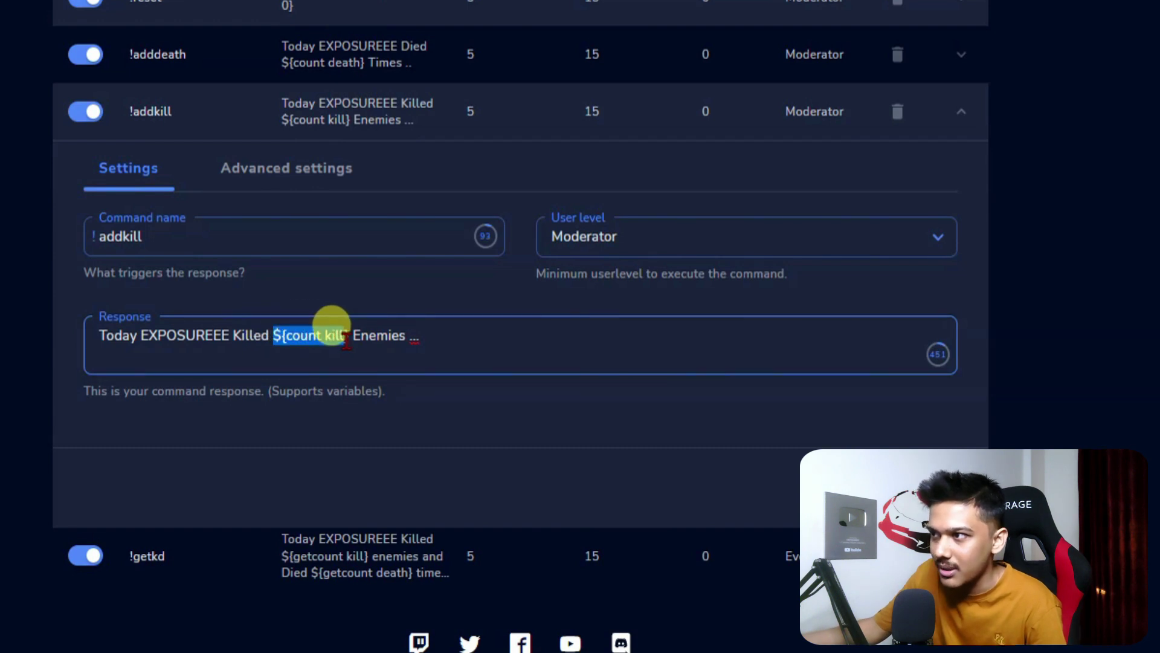
left_click(275, 331)
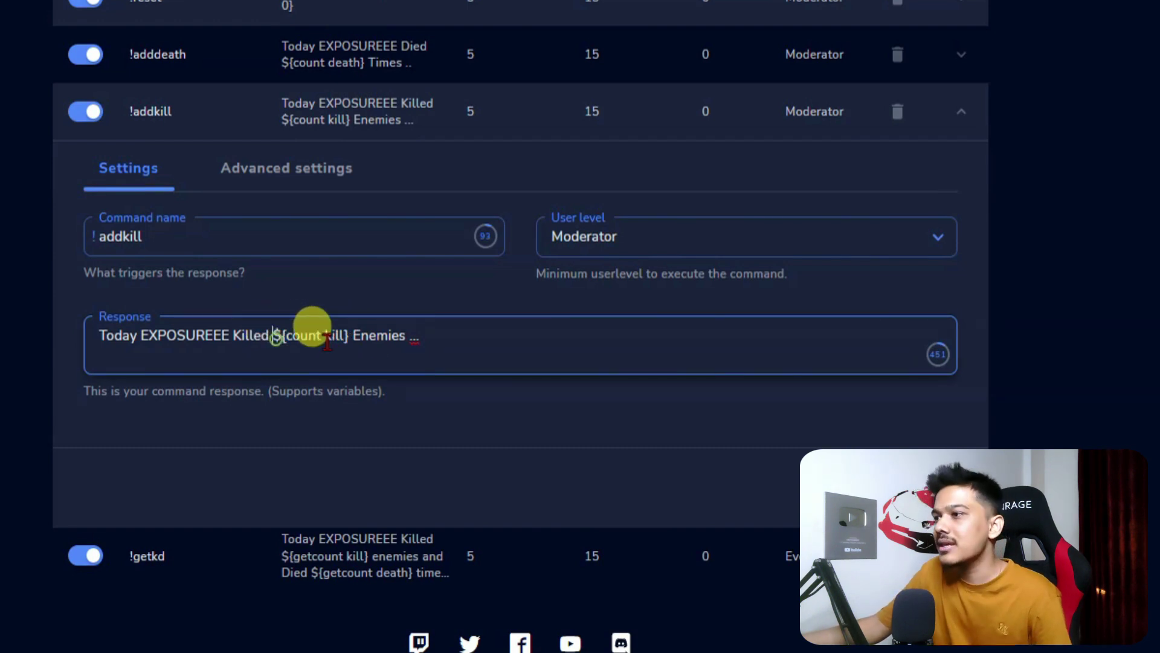
left_click(429, 342)
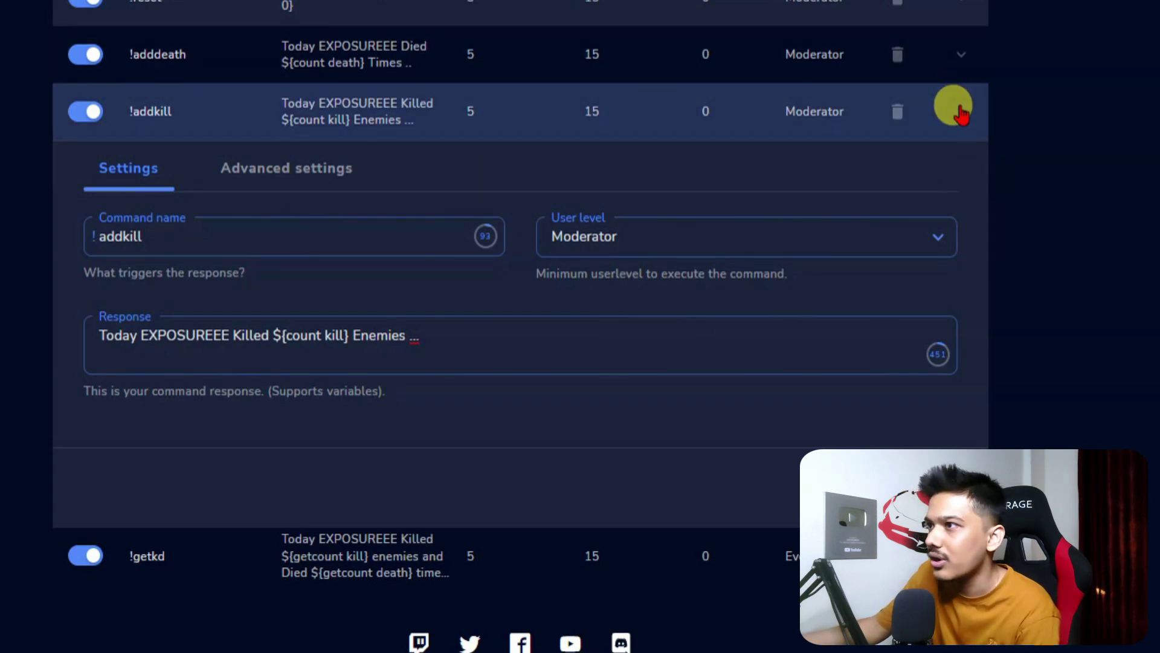
left_click(959, 111)
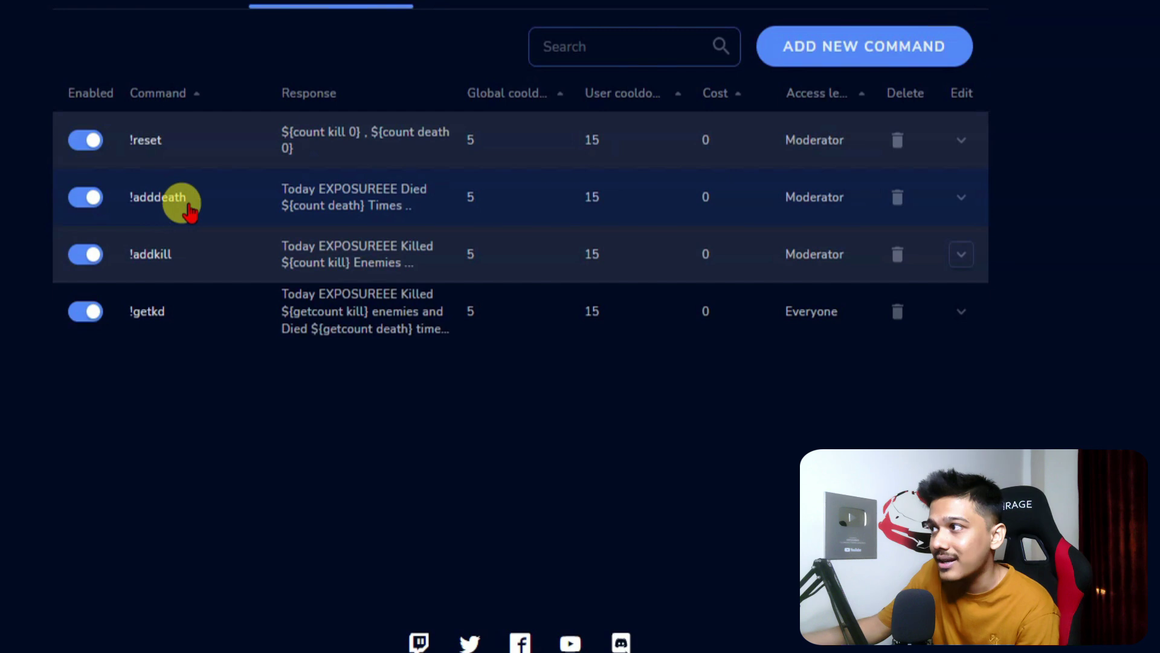
Open the !adddeath command's settings and examine its command name and full response text
left_click(961, 198)
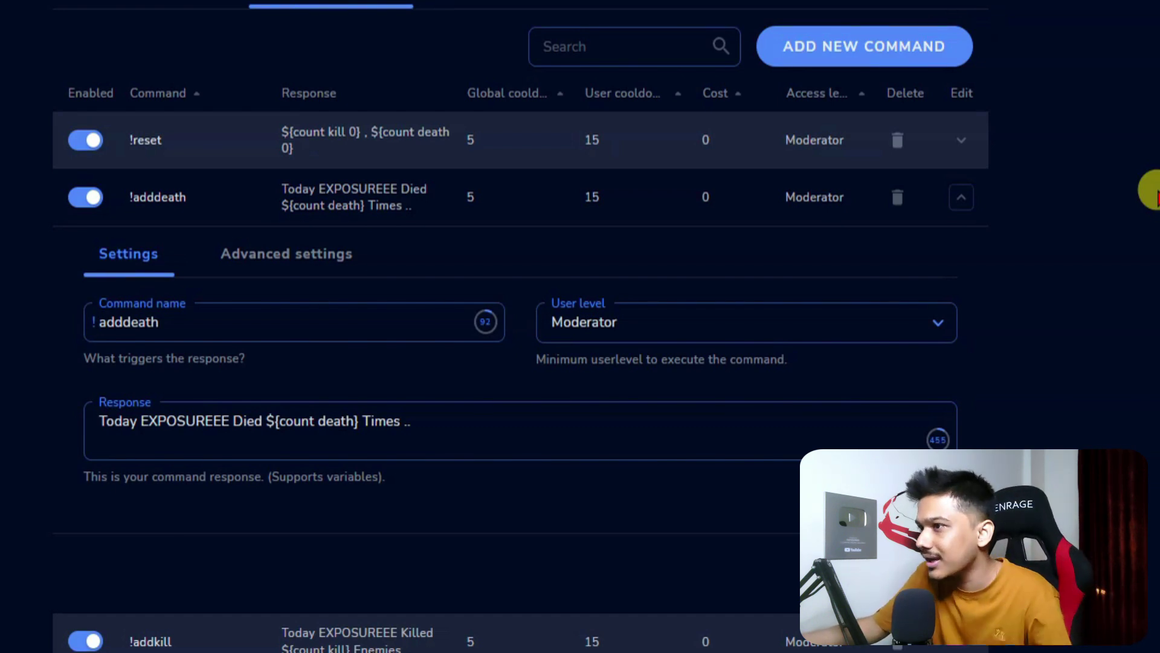
left_click(152, 322)
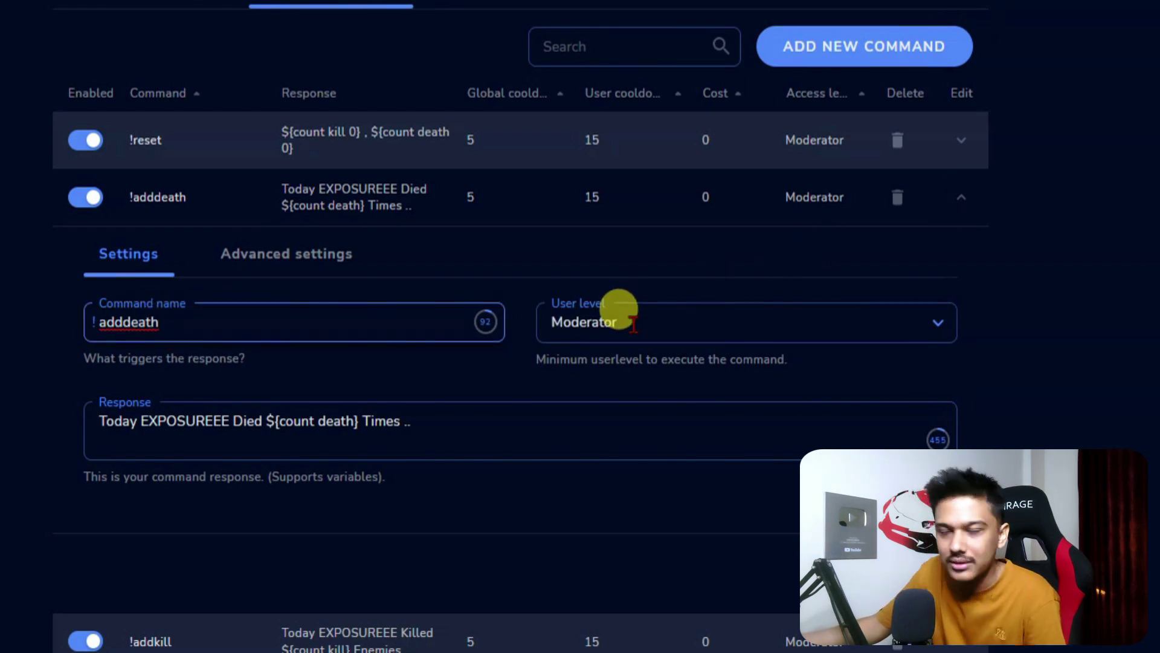
left_click(313, 416)
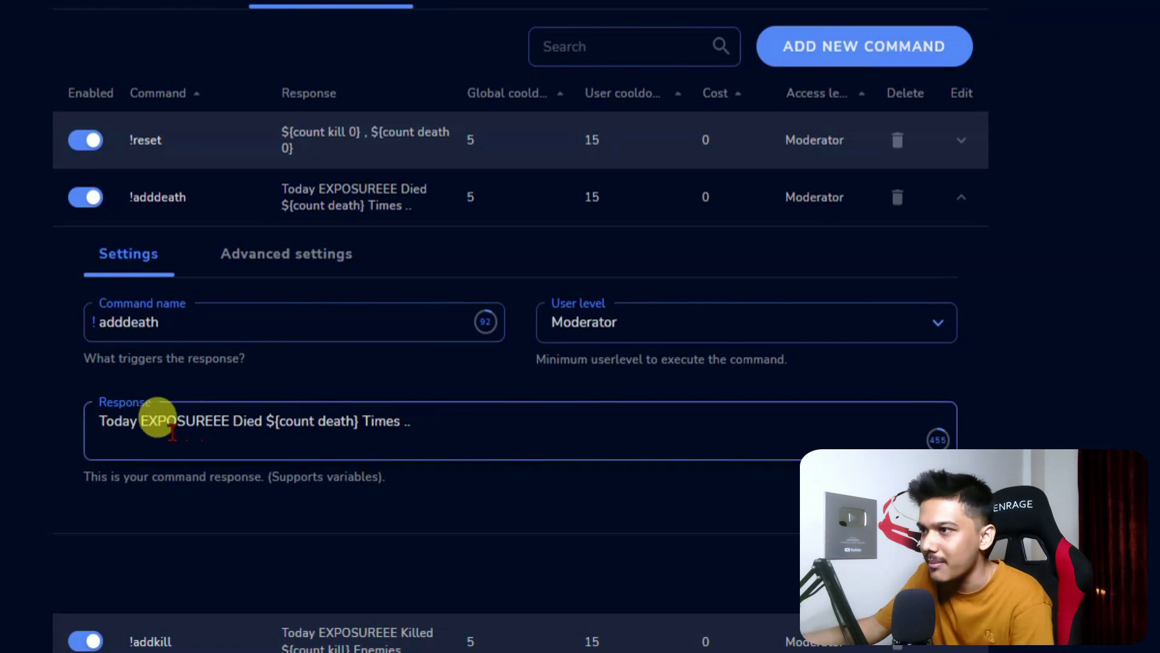
left_click_drag(97, 421, 471, 416)
left_click(466, 423)
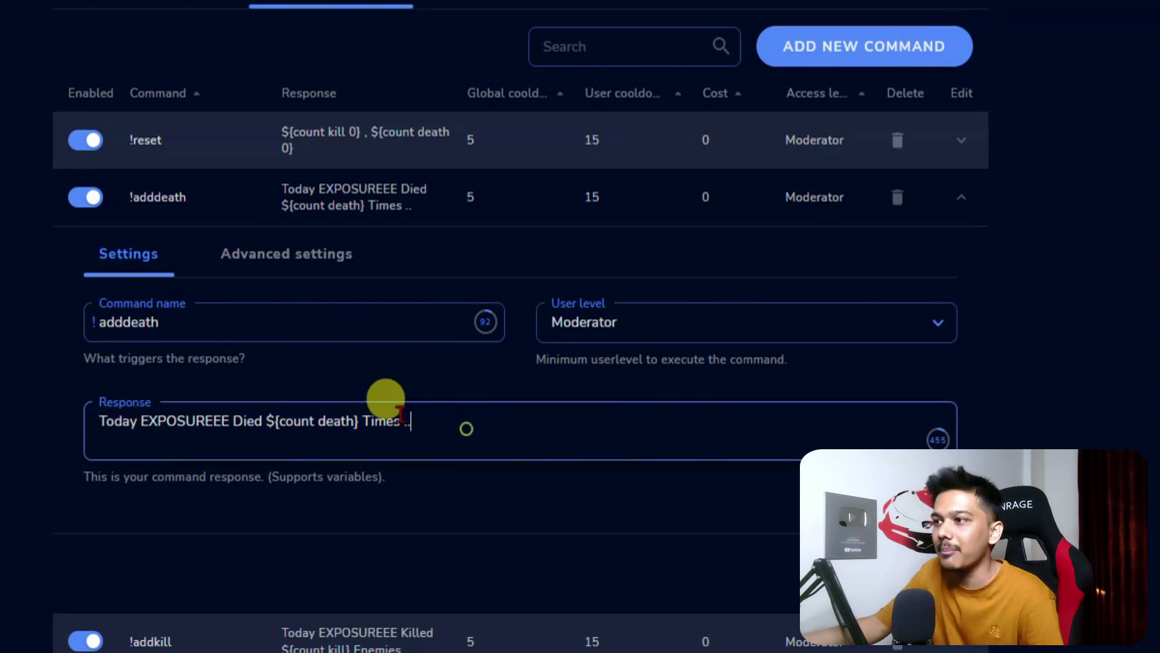
Examine the ${count death} variable and the channel name in the !adddeath response, and close the command's settings
left_click(280, 413)
left_click_drag(266, 421, 358, 431)
left_click(357, 433)
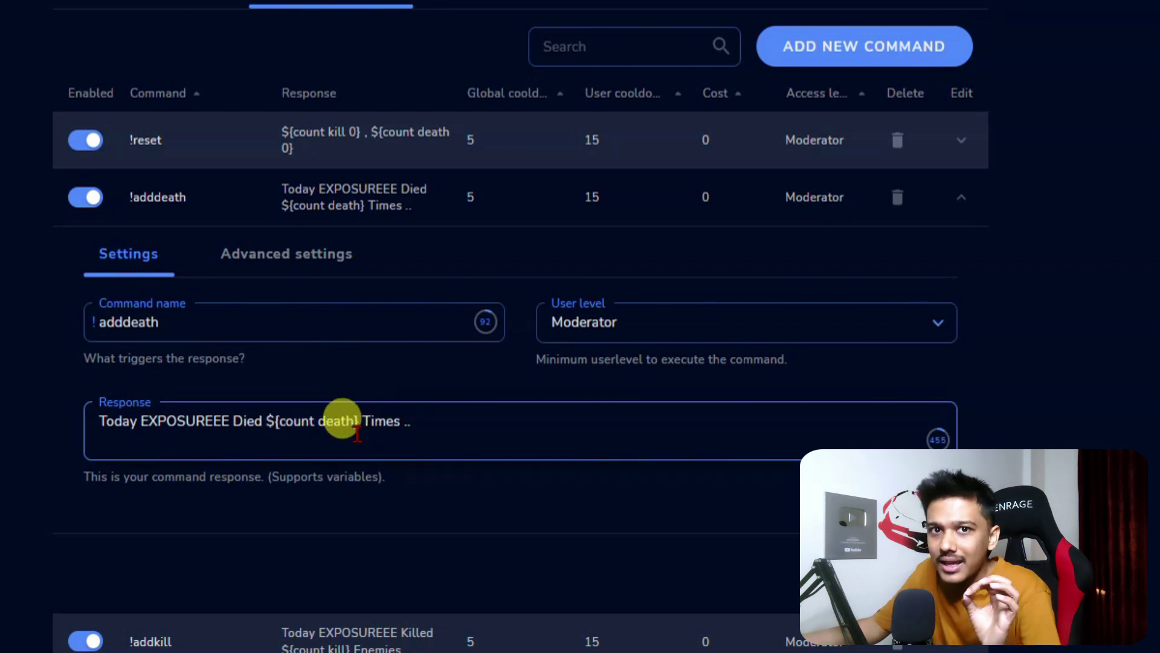
left_click(422, 421)
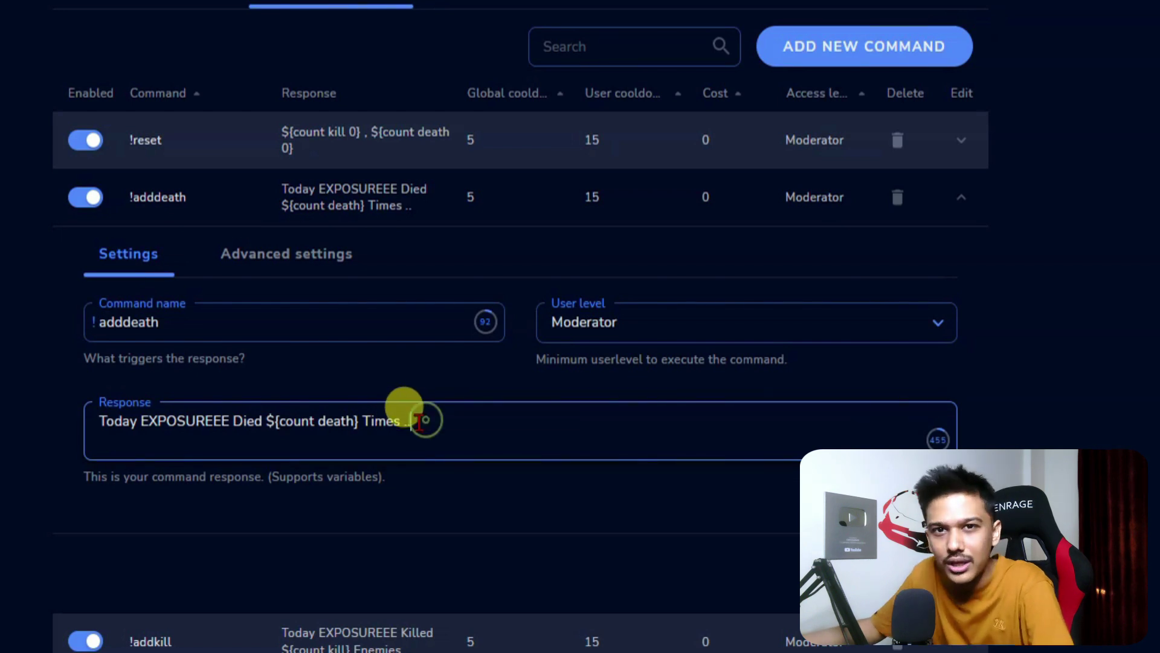
double_click(228, 421)
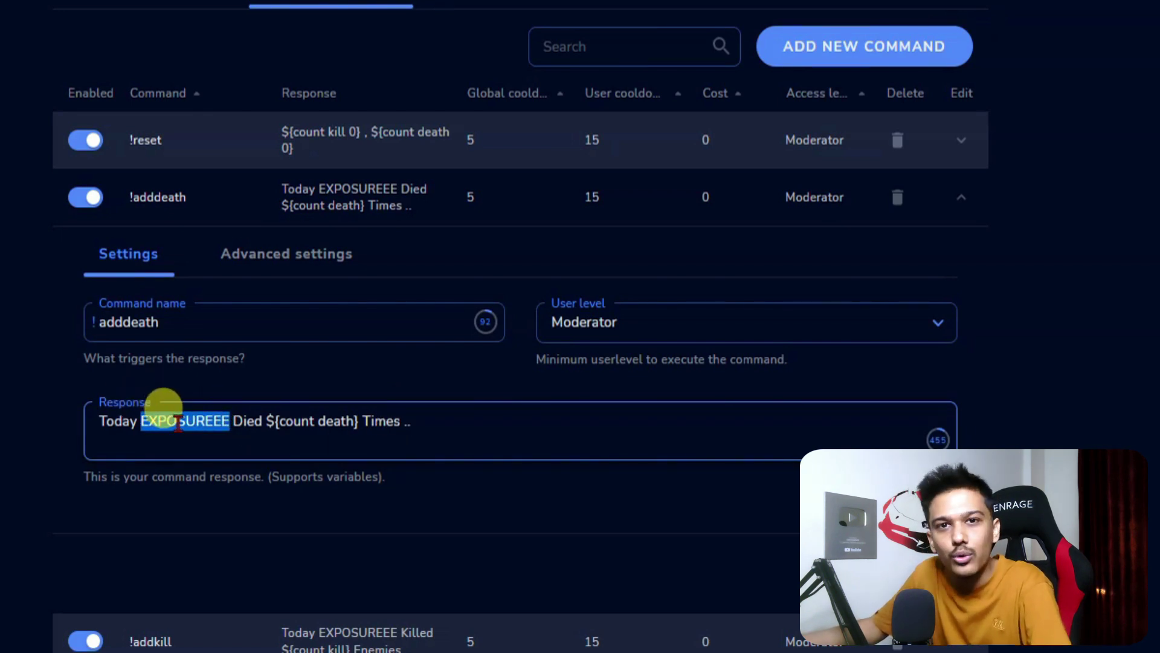
left_click(160, 421)
left_click(375, 422)
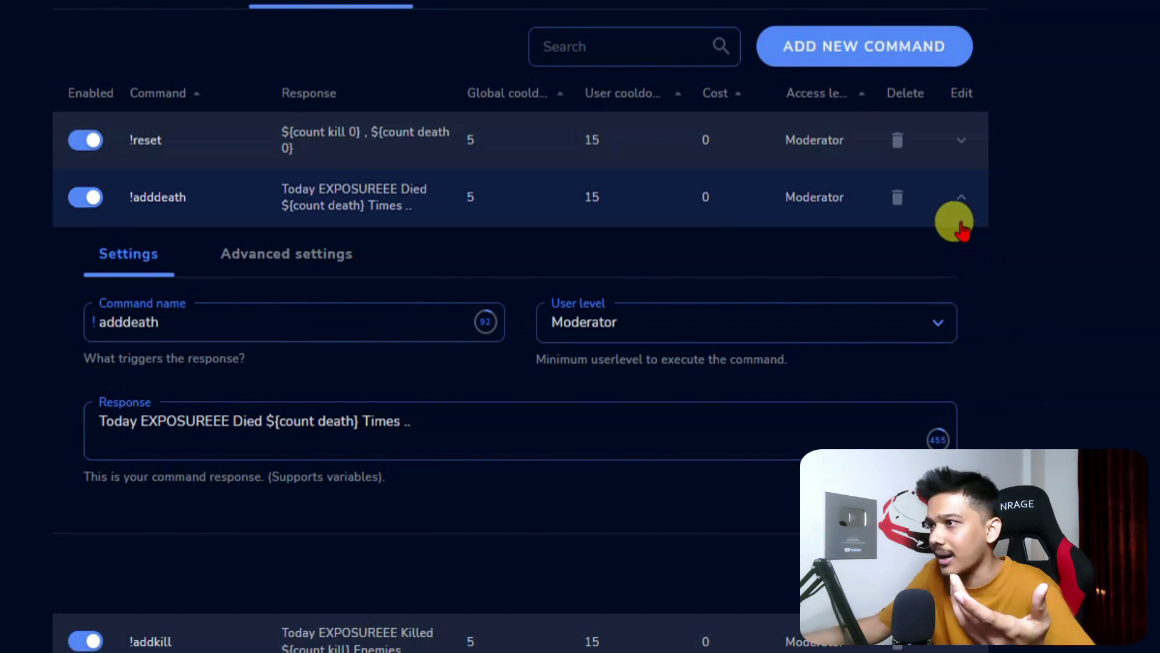
left_click(961, 200)
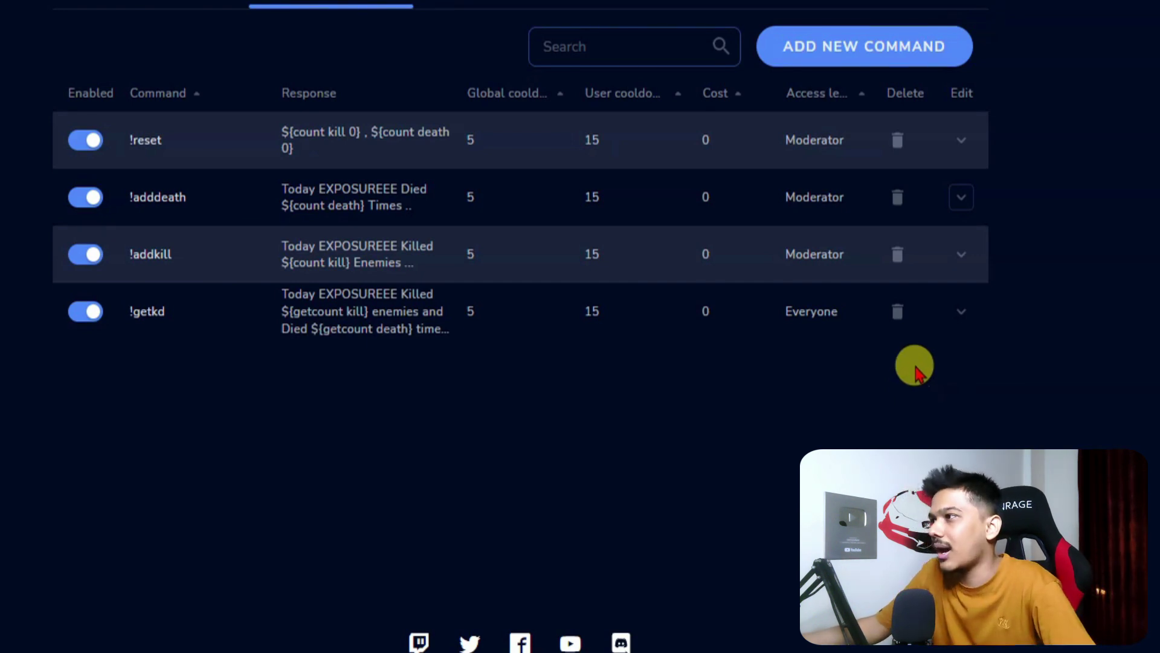
Open the !reset command's settings, examine its ${count kill 0} and ${count death 0} response variables, and close them
left_click(960, 140)
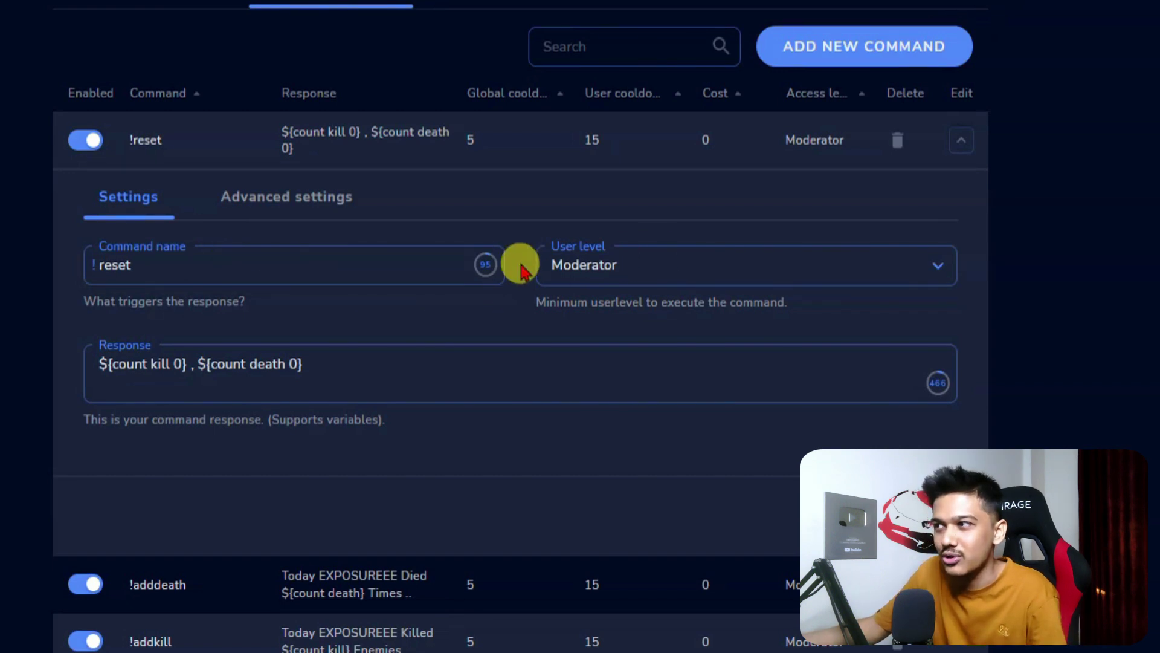
left_click_drag(95, 366, 183, 370)
left_click(92, 362)
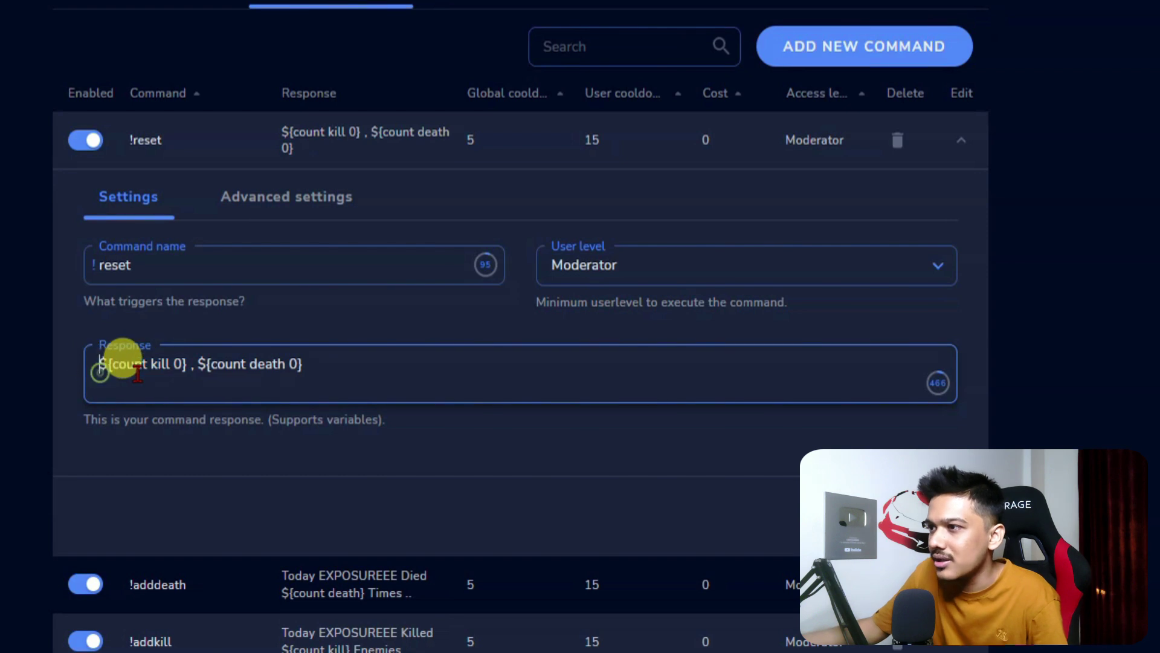
left_click_drag(311, 365, 45, 357)
left_click(314, 363)
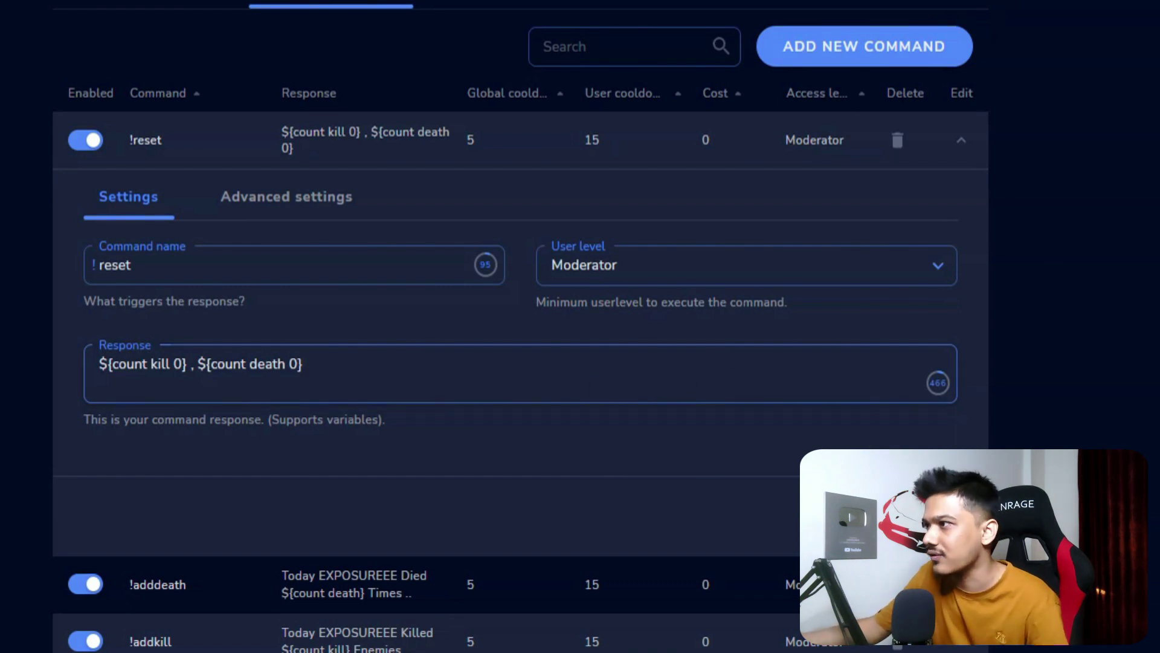
left_click(961, 141)
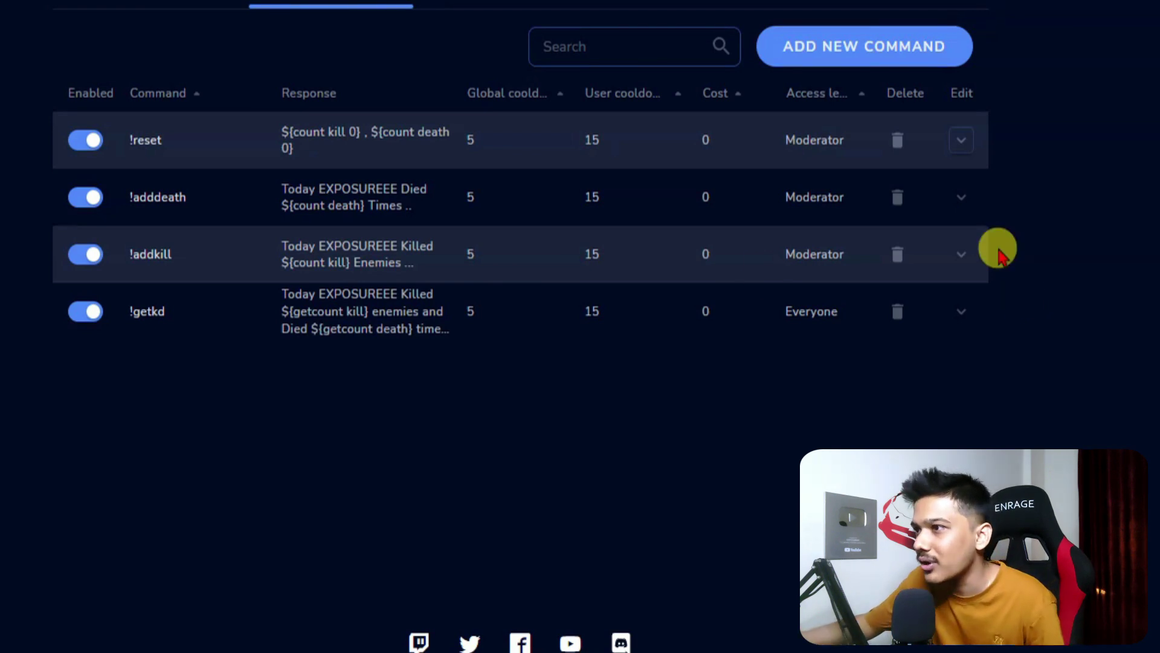
Open the !getkd command's settings and examine its command name and minimum user level
left_click(961, 313)
scroll(1151, 320, "down", 2)
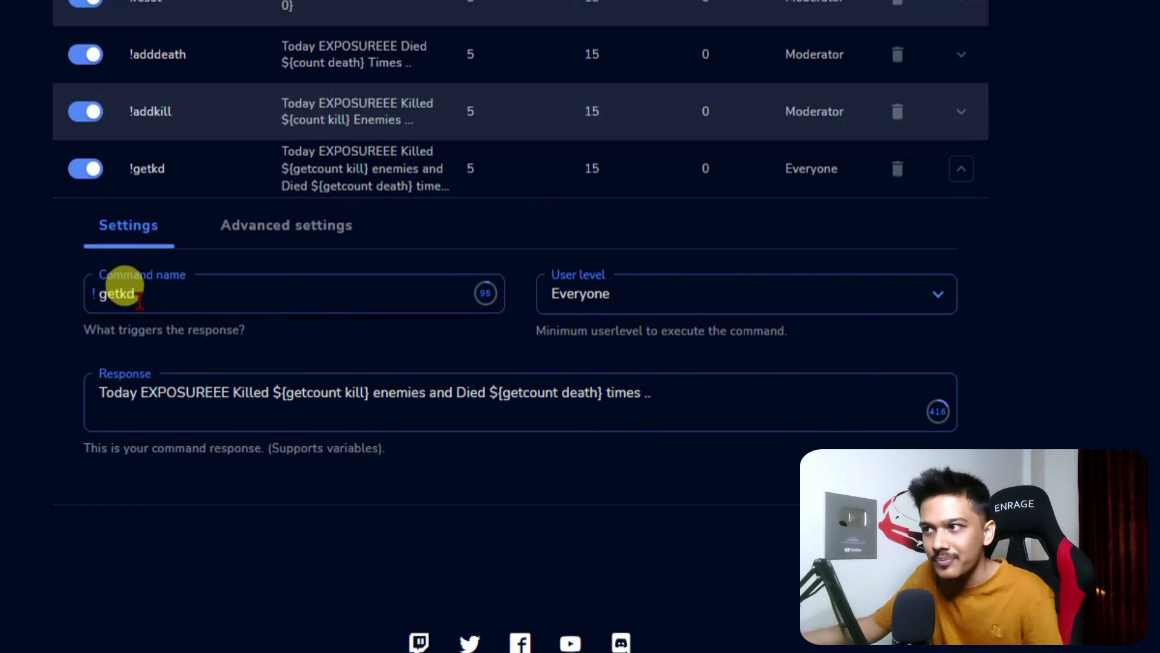
left_click(617, 298)
left_click(597, 346)
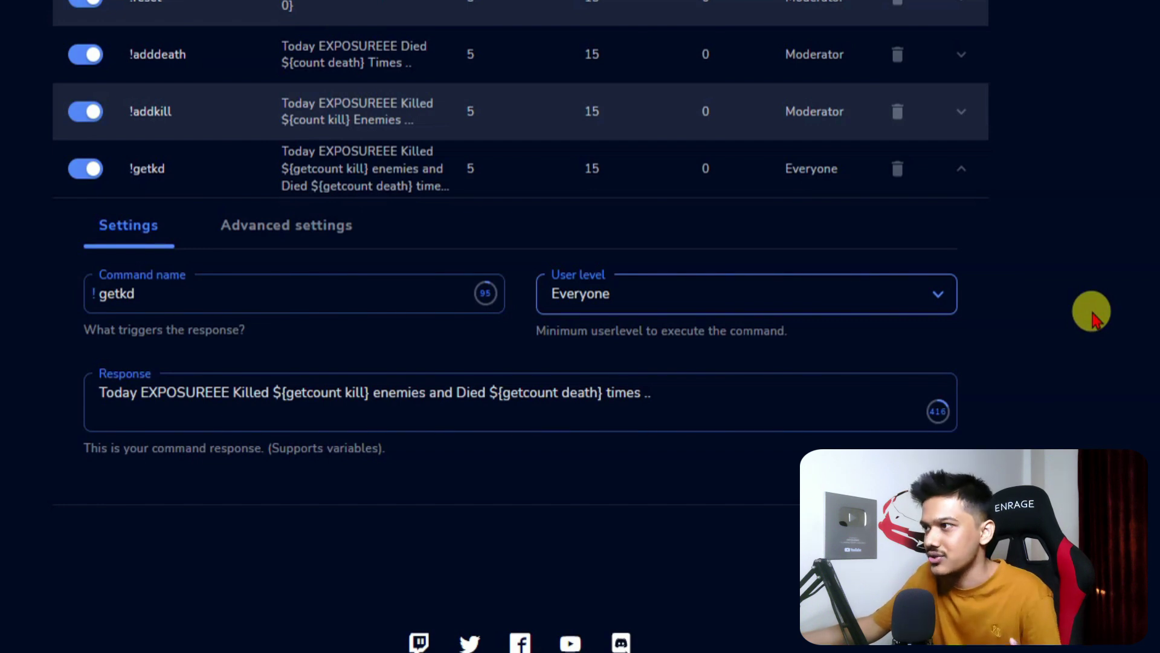
Examine the ${getcount kill} and ${getcount death} variables in the !getkd response, and close the command's settings
left_click(95, 393)
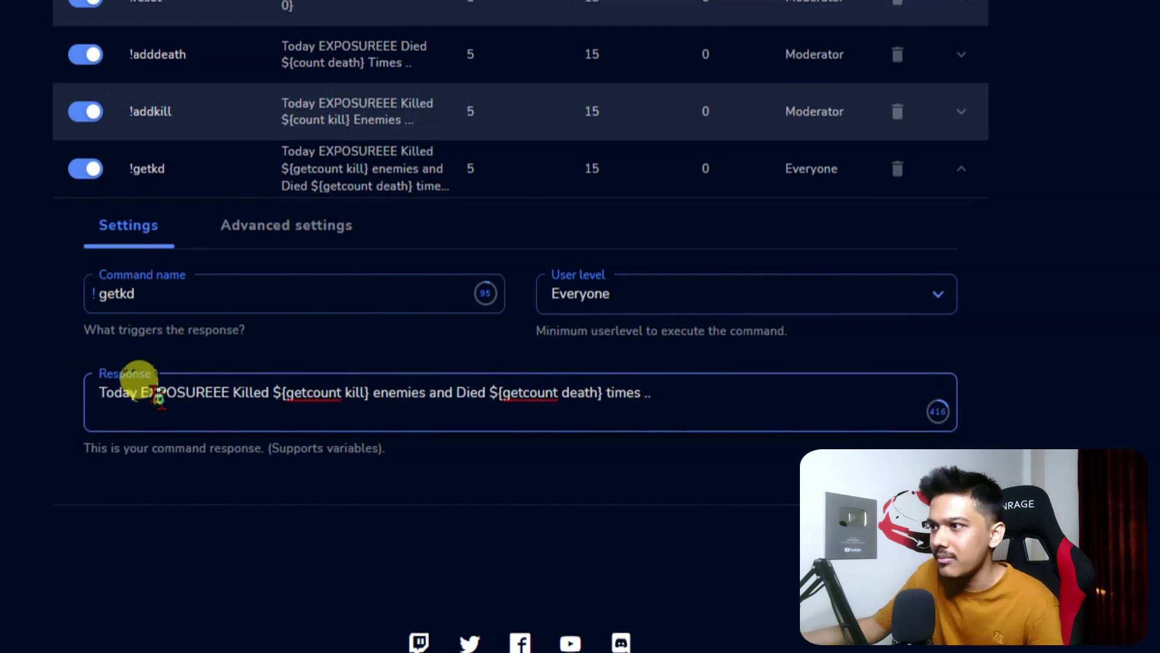
left_click_drag(276, 392, 366, 392)
left_click_drag(491, 394, 600, 396)
left_click(665, 400)
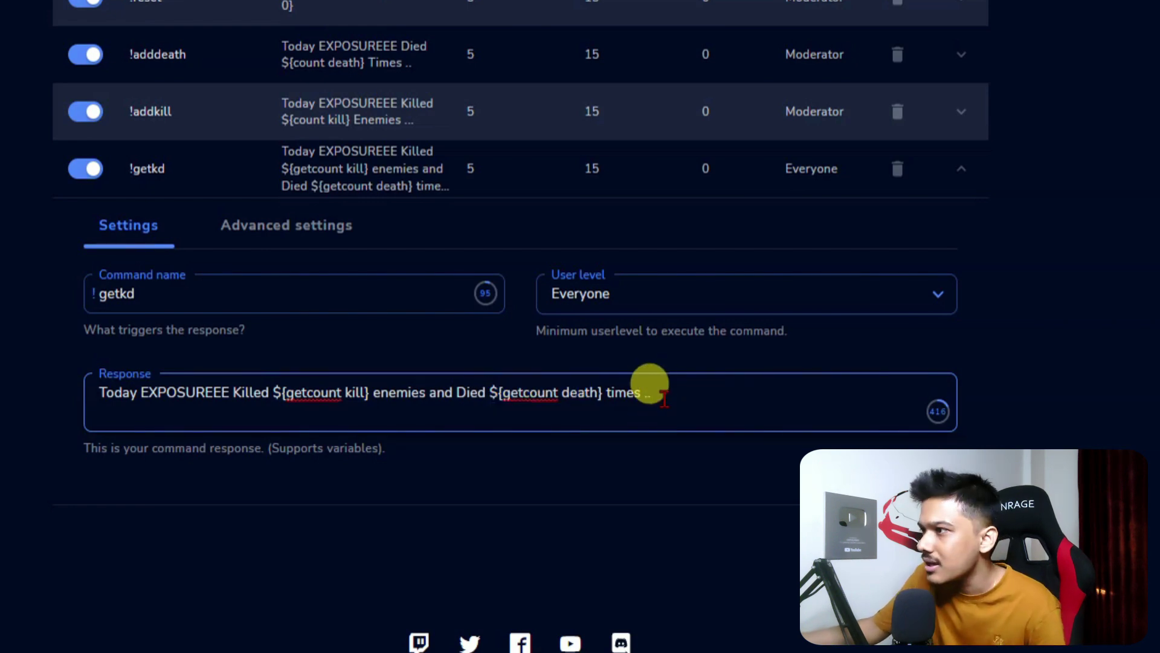
double_click(644, 394)
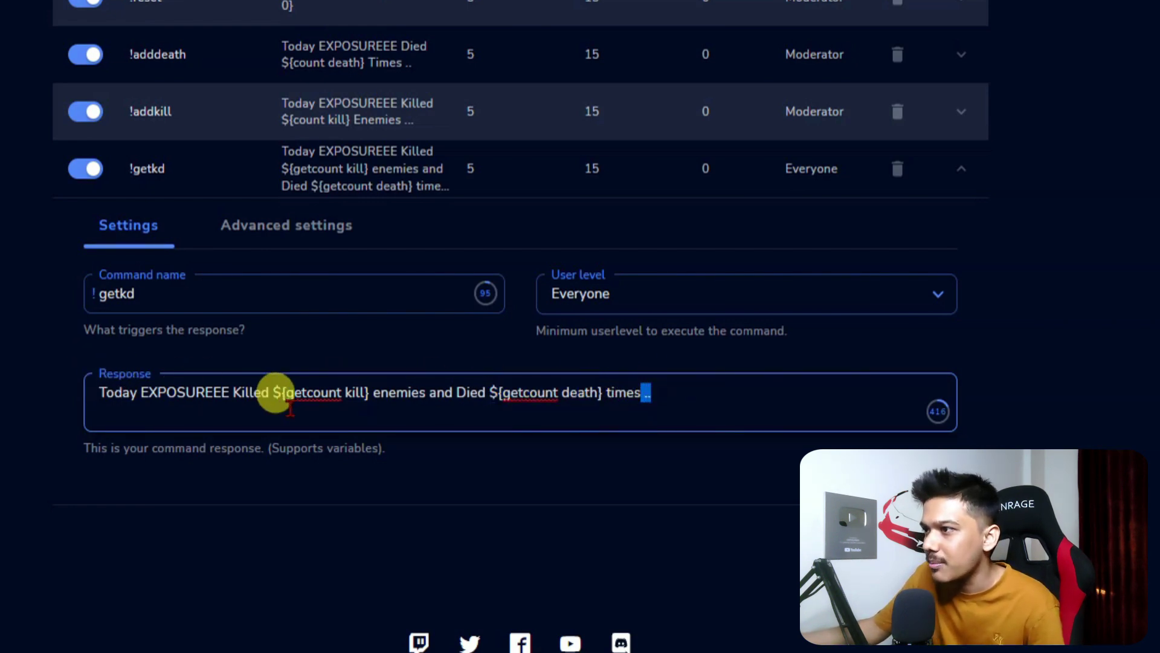
left_click_drag(272, 393, 369, 393)
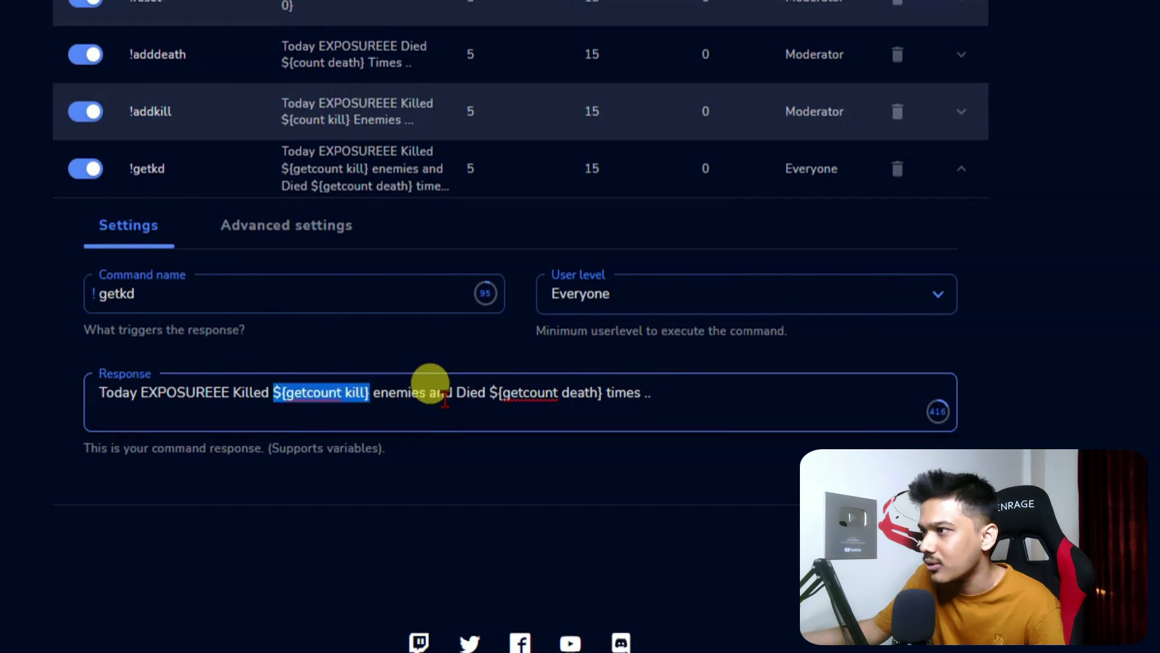
left_click_drag(491, 393, 604, 404)
left_click(674, 409)
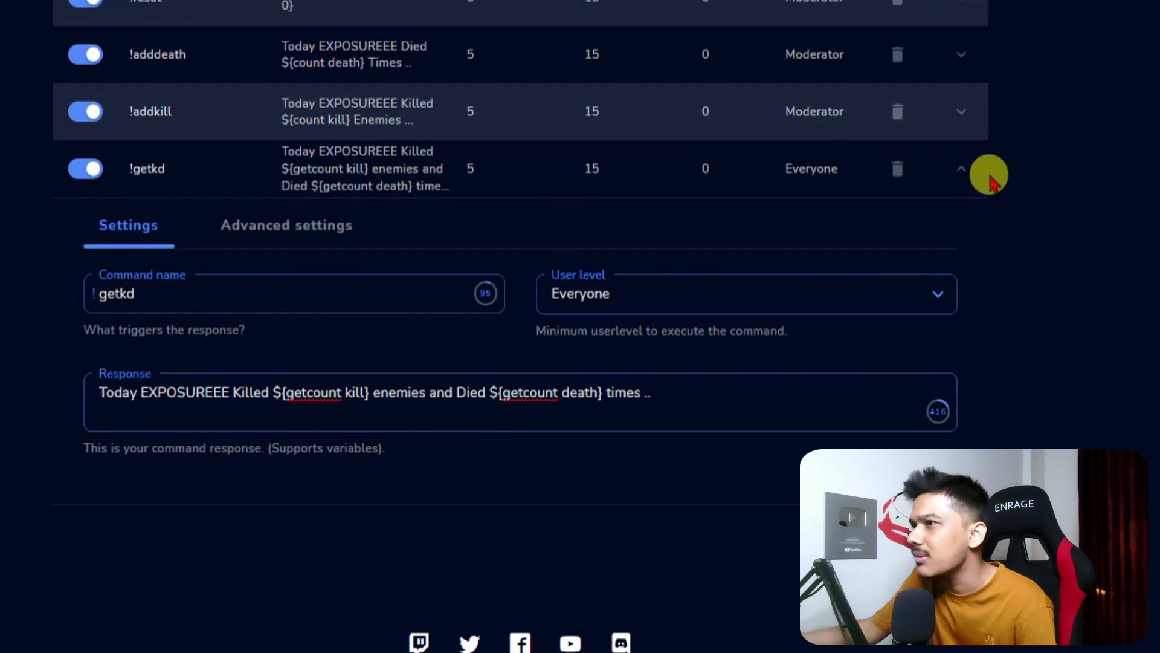
left_click(963, 171)
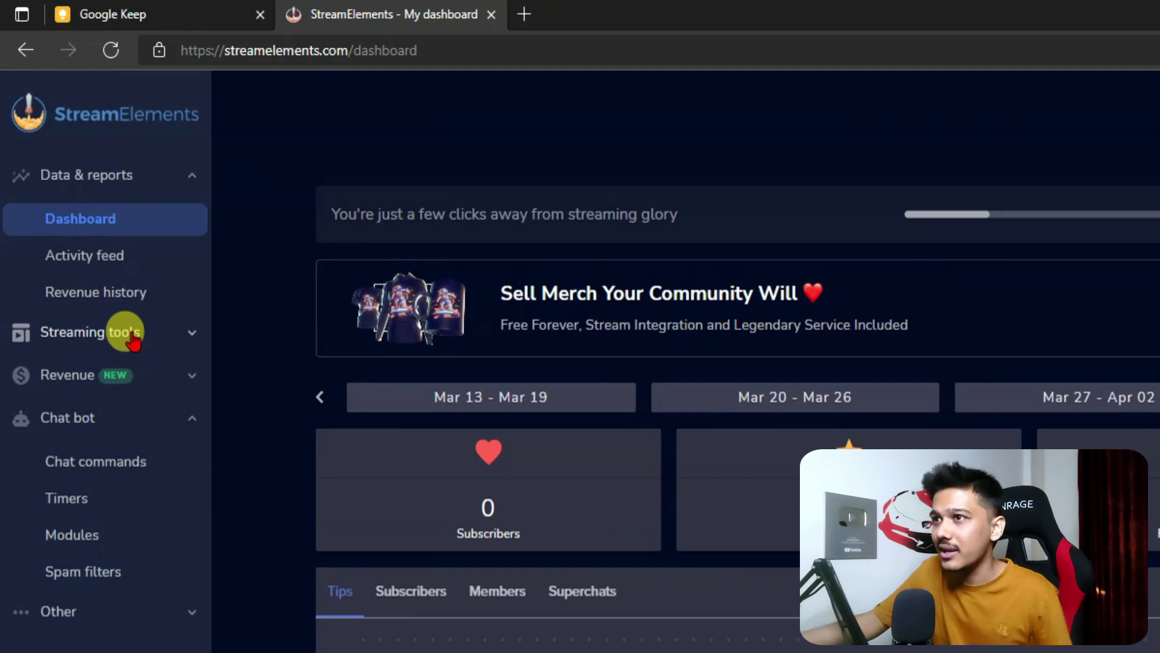
Create a new overlay at 1080p resolution from the personal overlays page
left_click(132, 338)
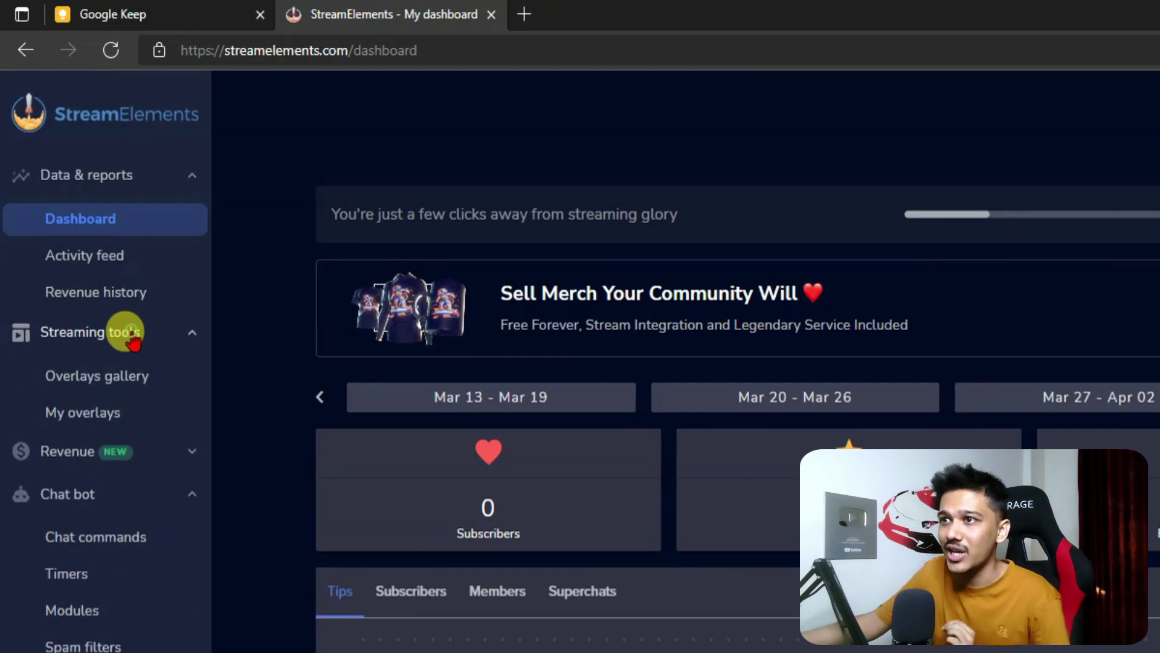
left_click(85, 413)
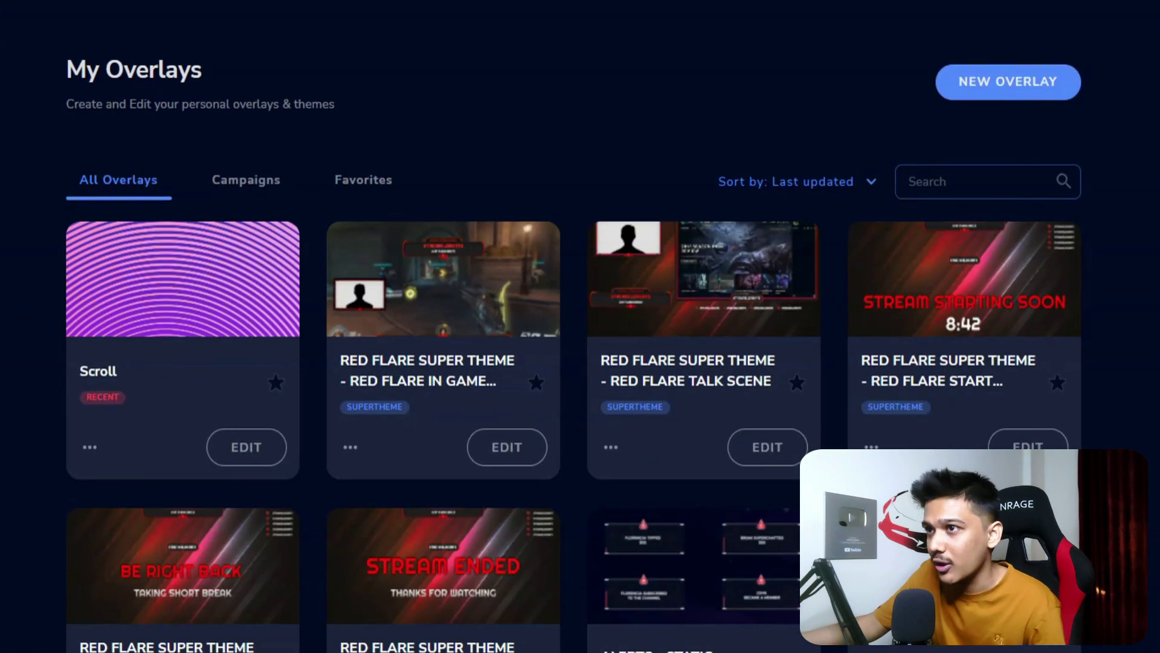
left_click(1009, 84)
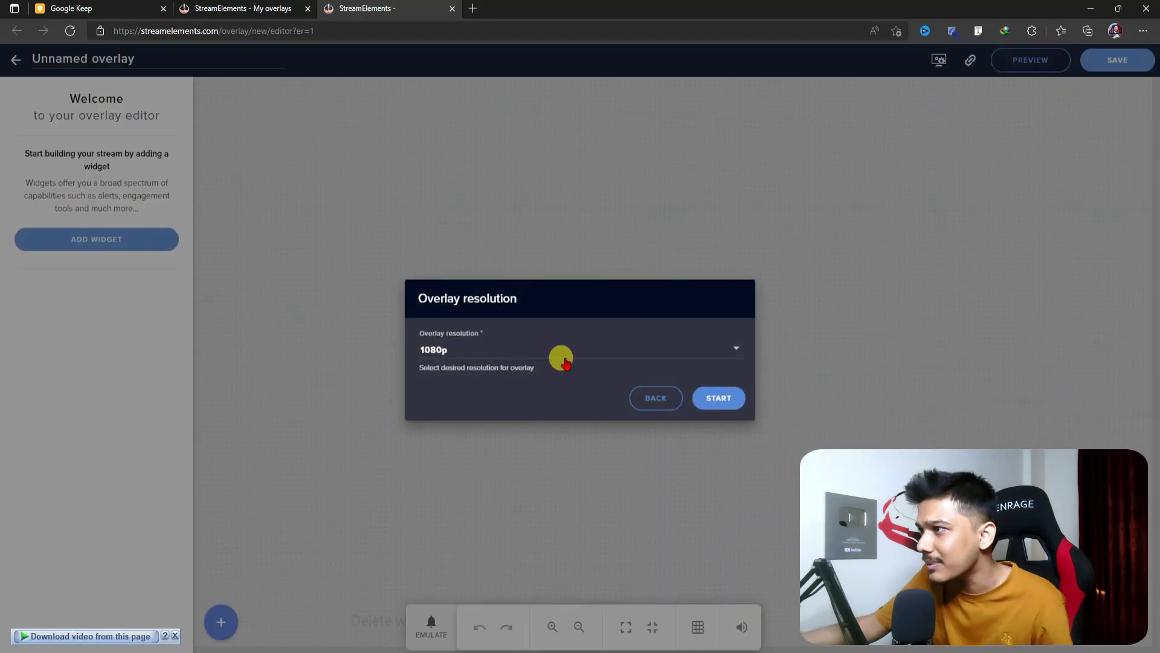
left_click(719, 396)
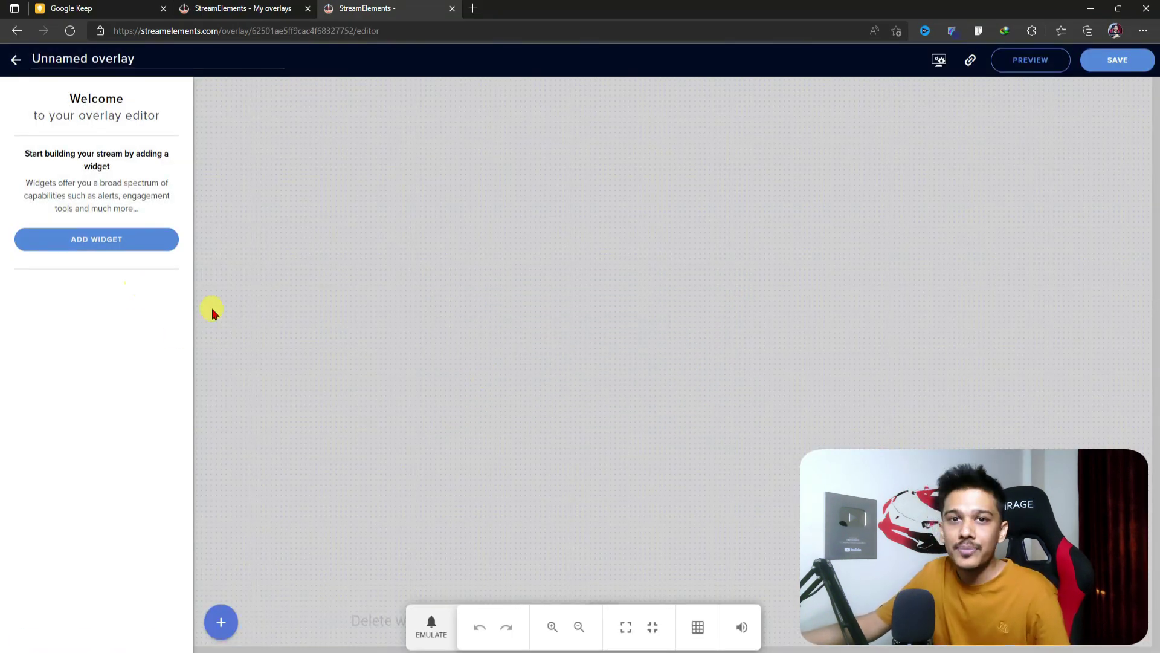
Add a static image widget to the empty overlay and shift it slightly within the canvas corner
left_click(98, 249)
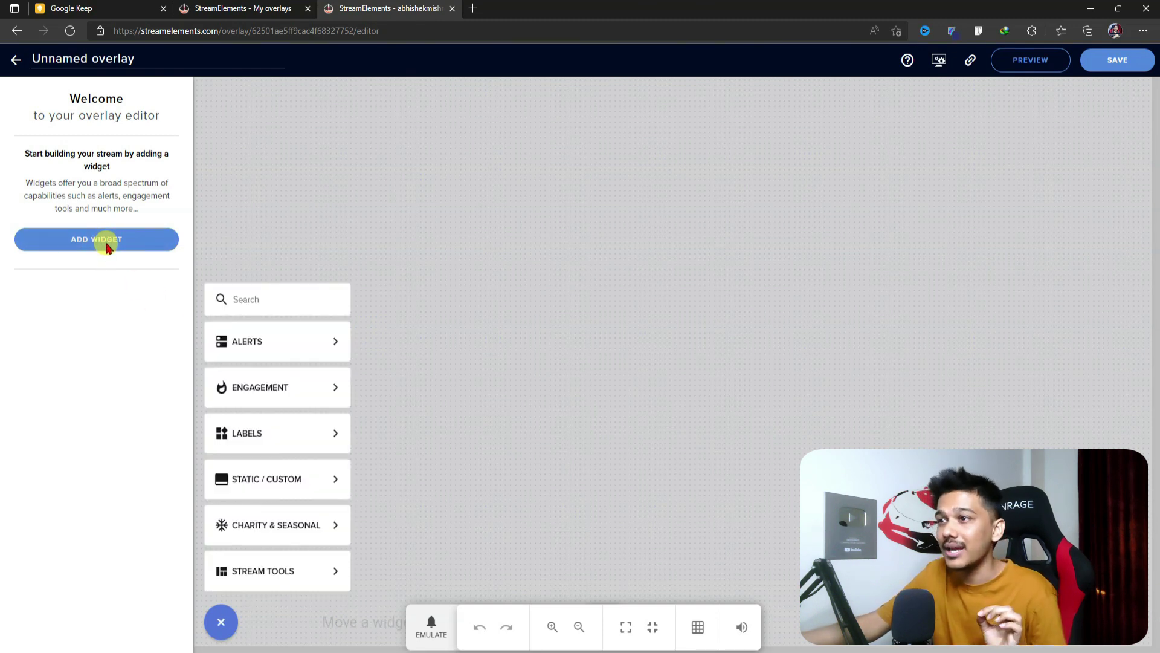
mouse_move(278, 428)
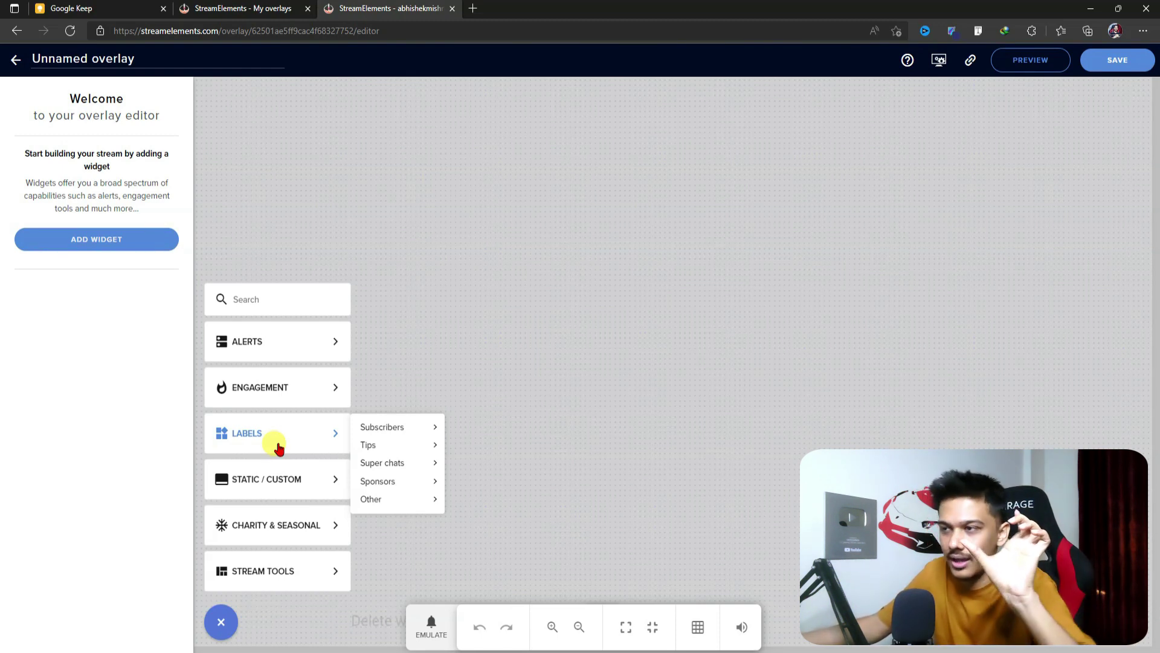
mouse_move(268, 478)
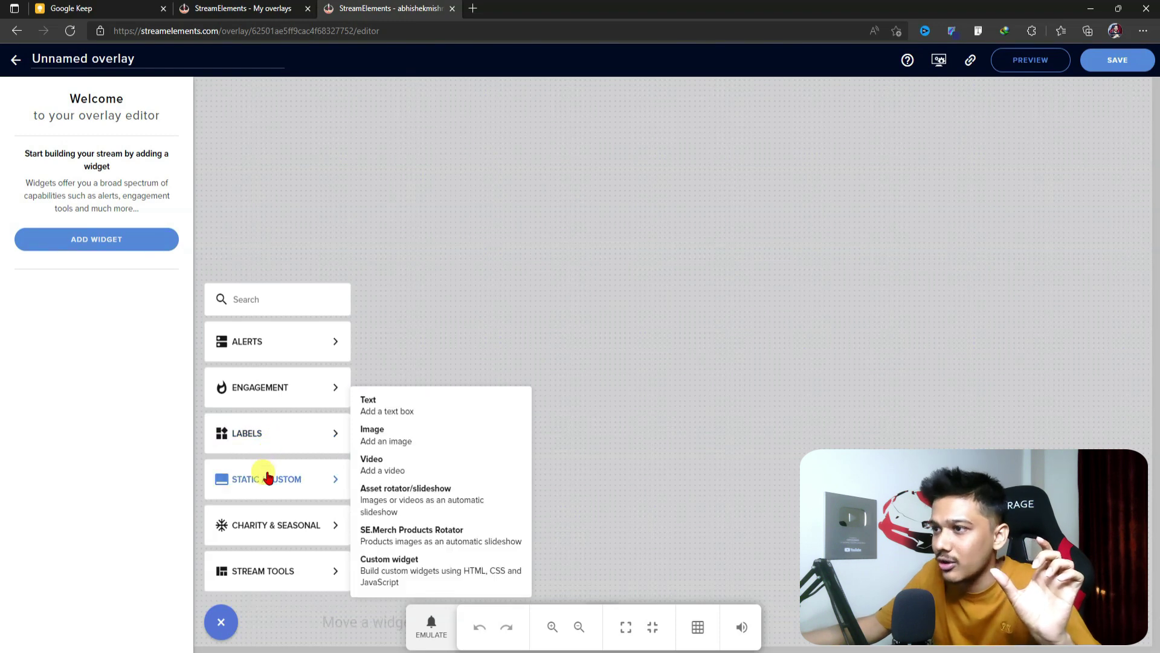
left_click(388, 444)
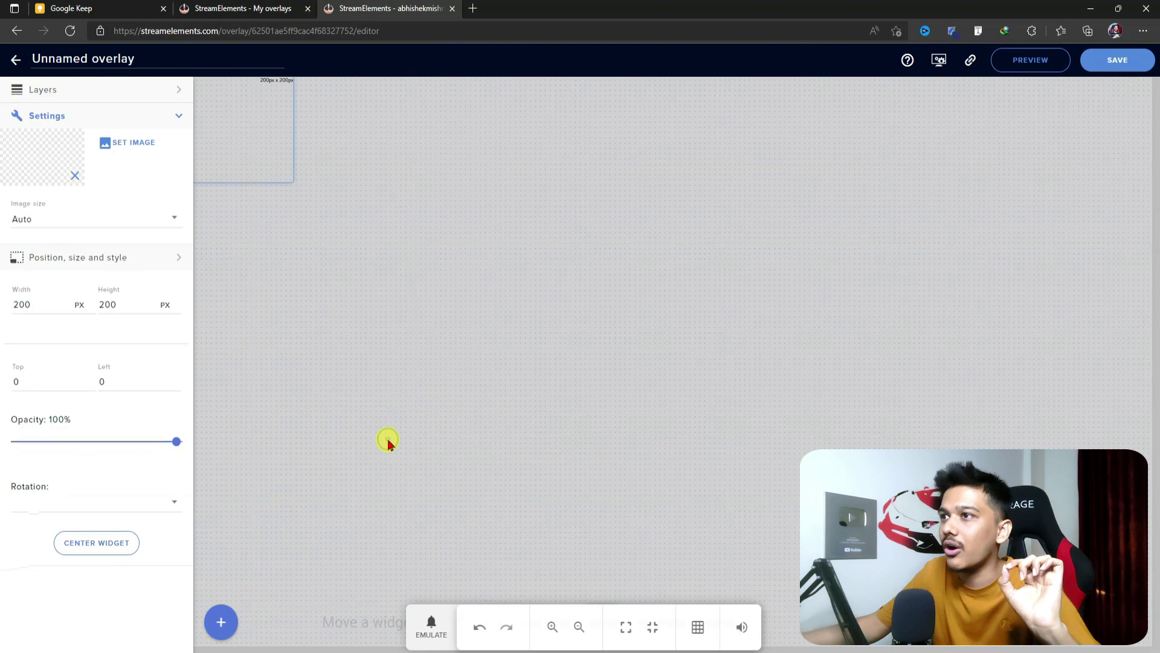
mouse_move(258, 134)
left_mouse_down()
mouse_move(270, 140)
mouse_move(260, 136)
left_mouse_up()
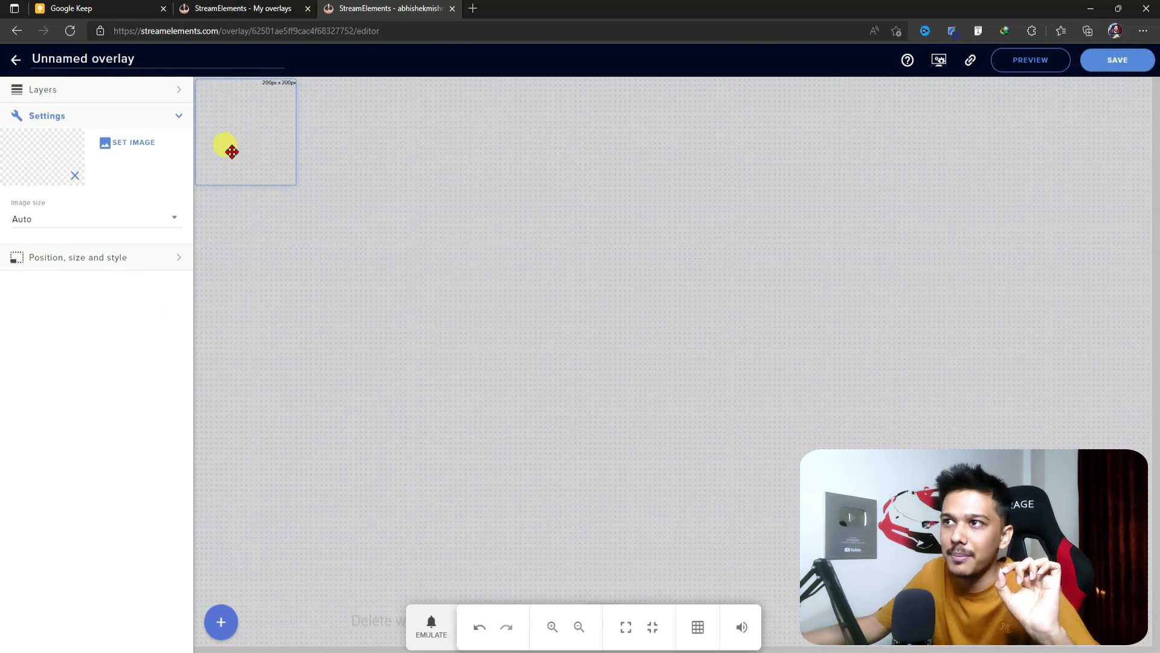
Assign the uploaded red Kills/Deaths banner to the image widget and resize the widget to about 401 × 120 px
left_click(117, 145)
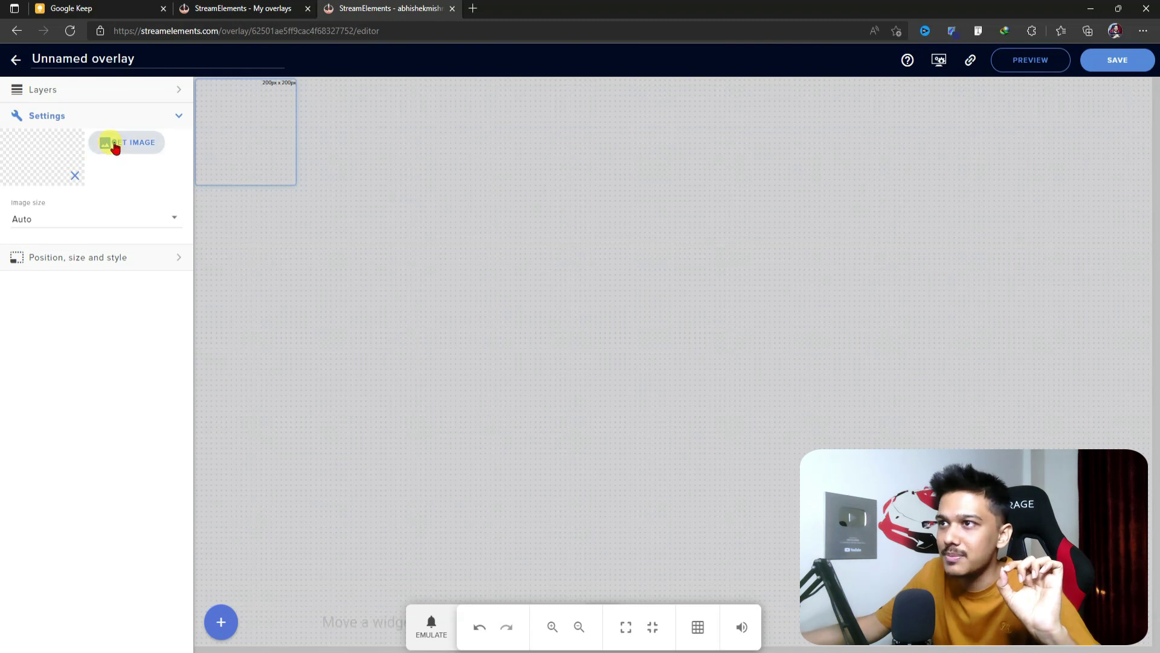
mouse_move(226, 229)
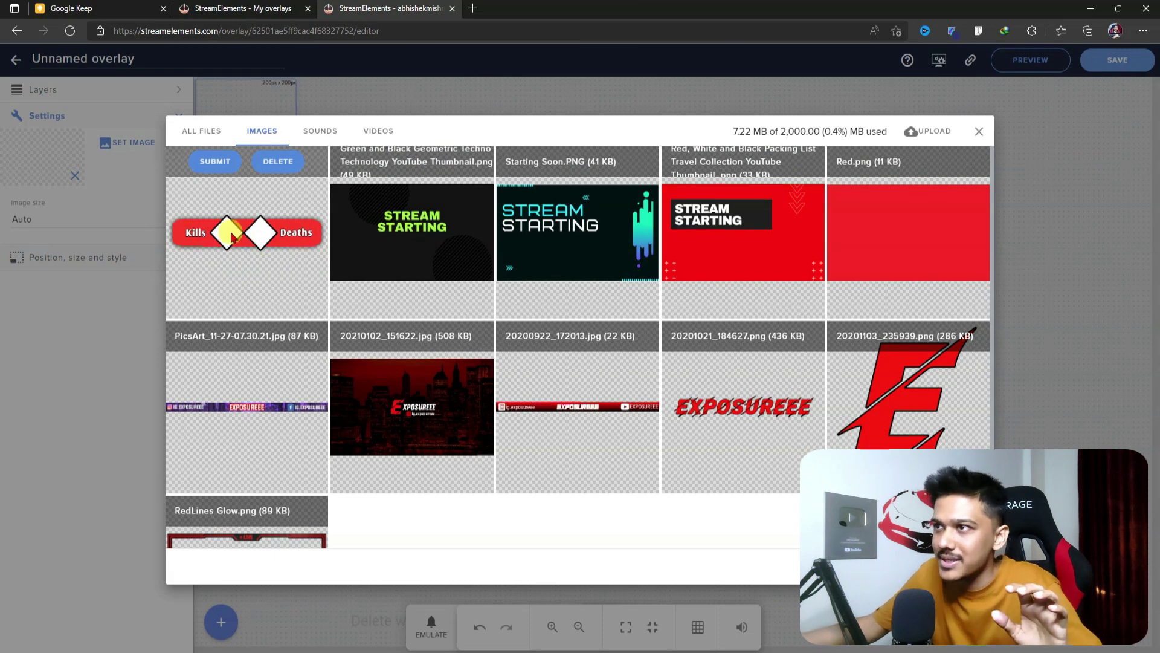
left_click(212, 163)
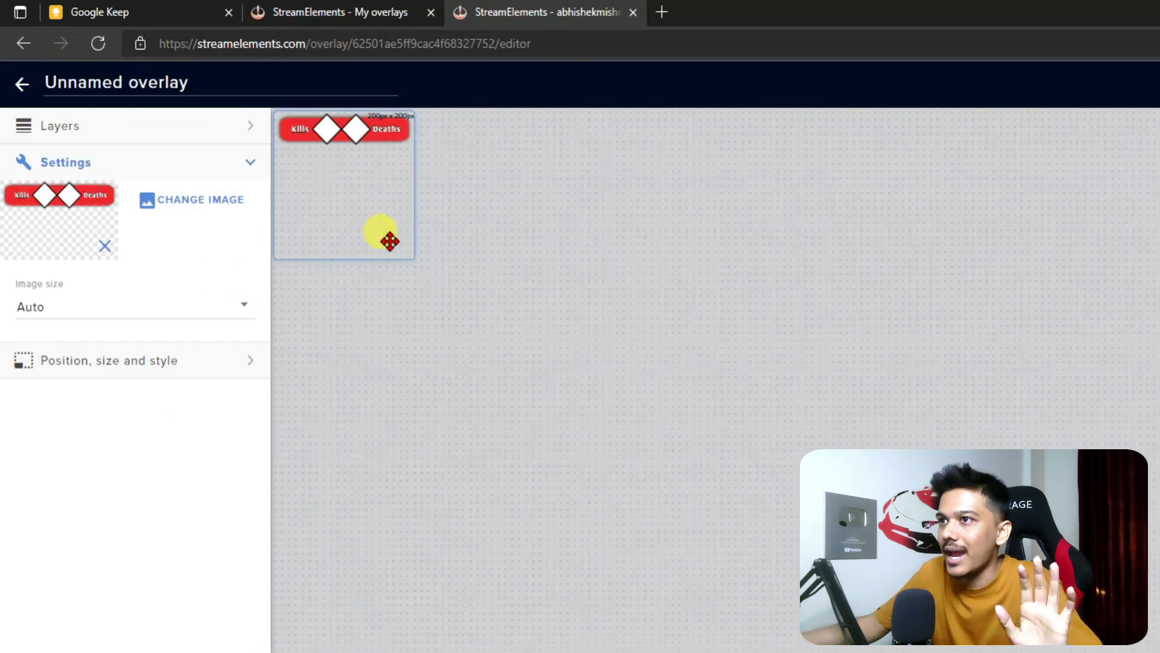
left_click_drag(411, 257, 552, 198)
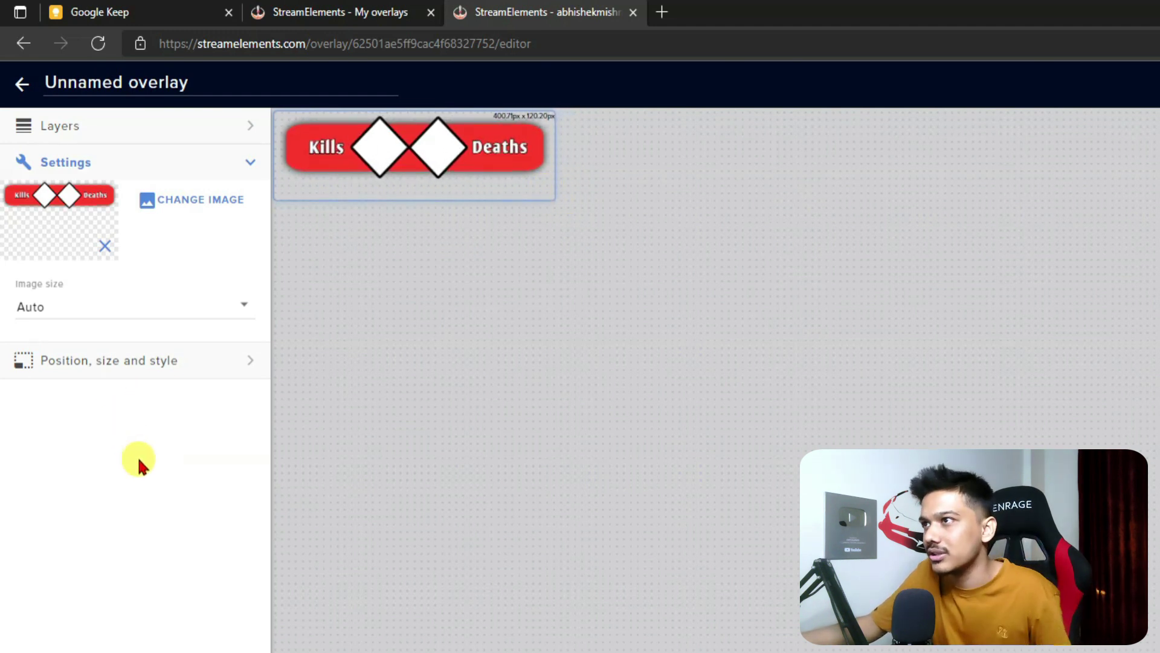